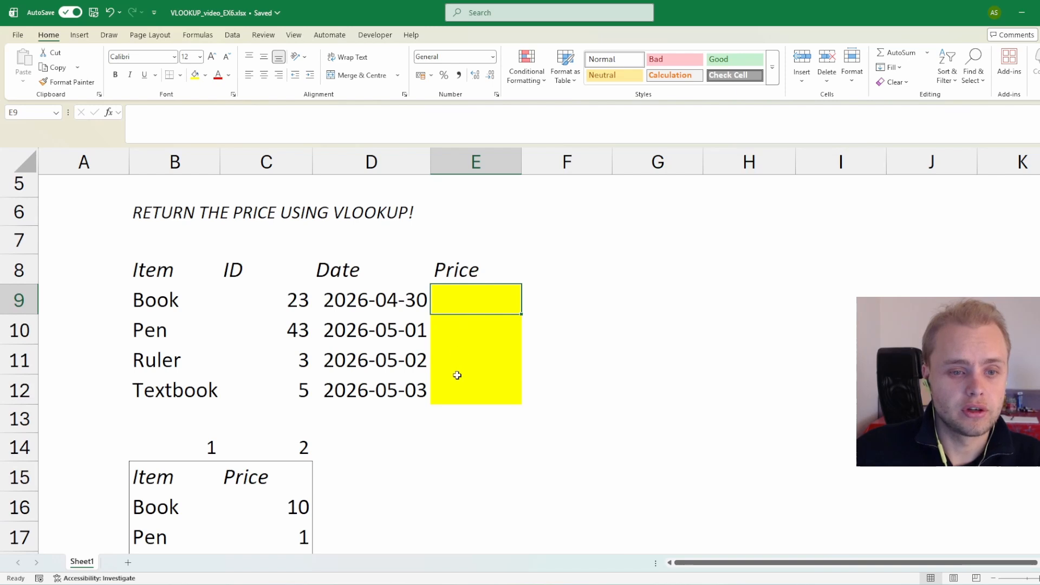
Start a VLOOKUP formula in the Book row's Price cell E9, using item cell B9 as the lookup value.
scroll(412, 352, "down", 1)
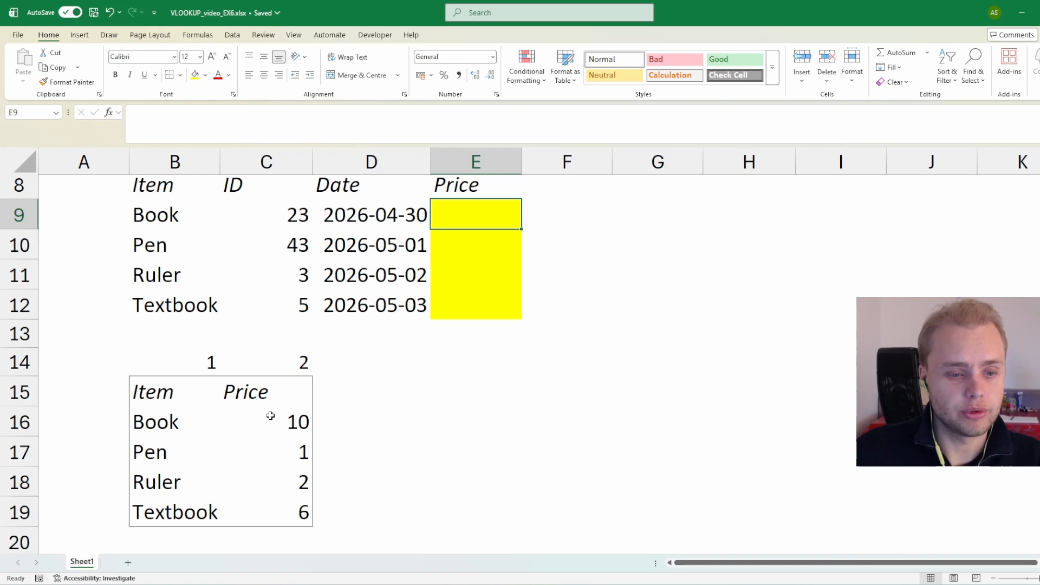
scroll(276, 411, "up", 1)
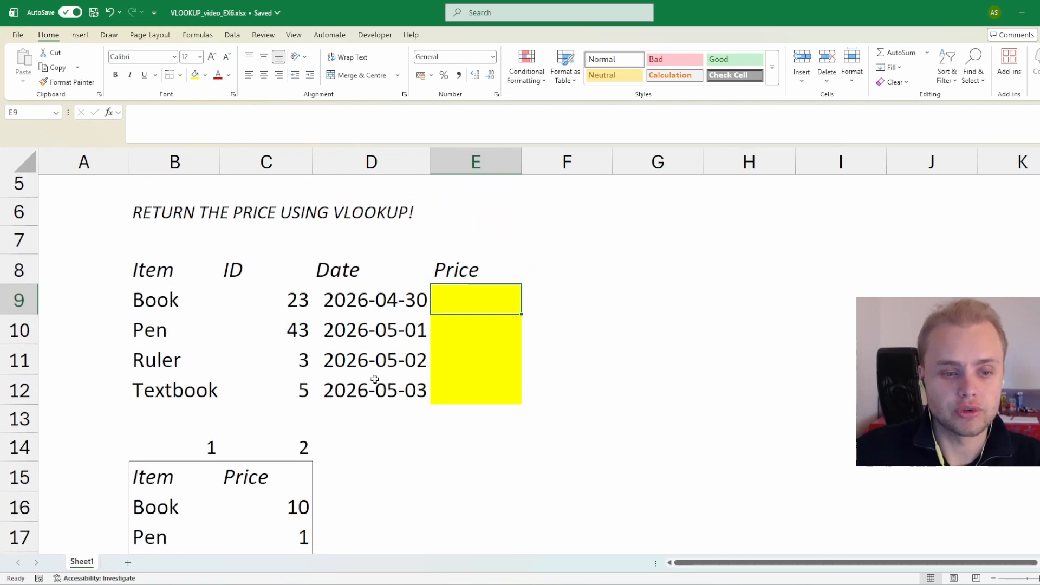
type("=")
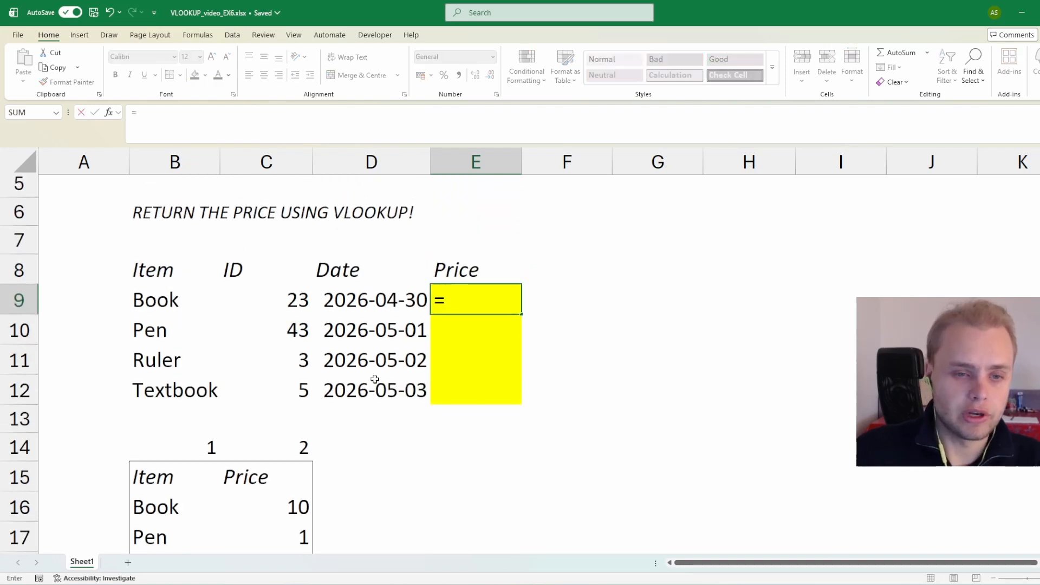
type("vlook")
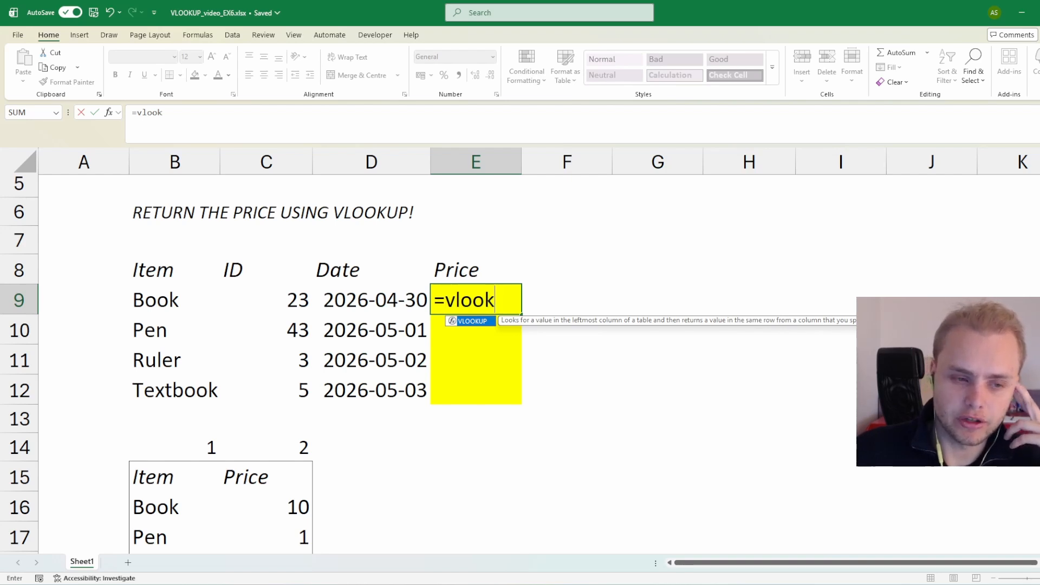
key("Tab")
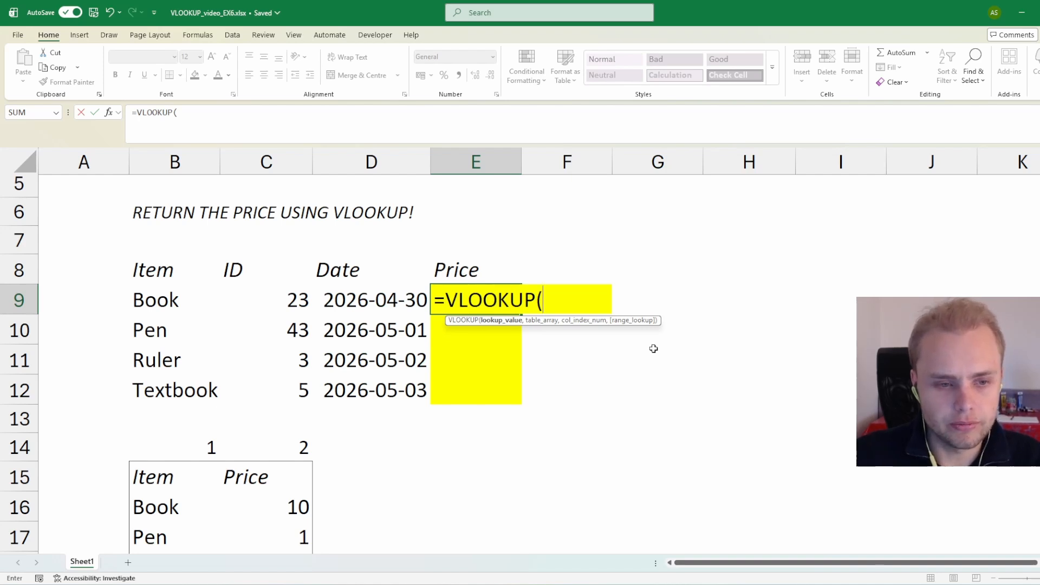
key("Left")
key("Left")
key("Left")
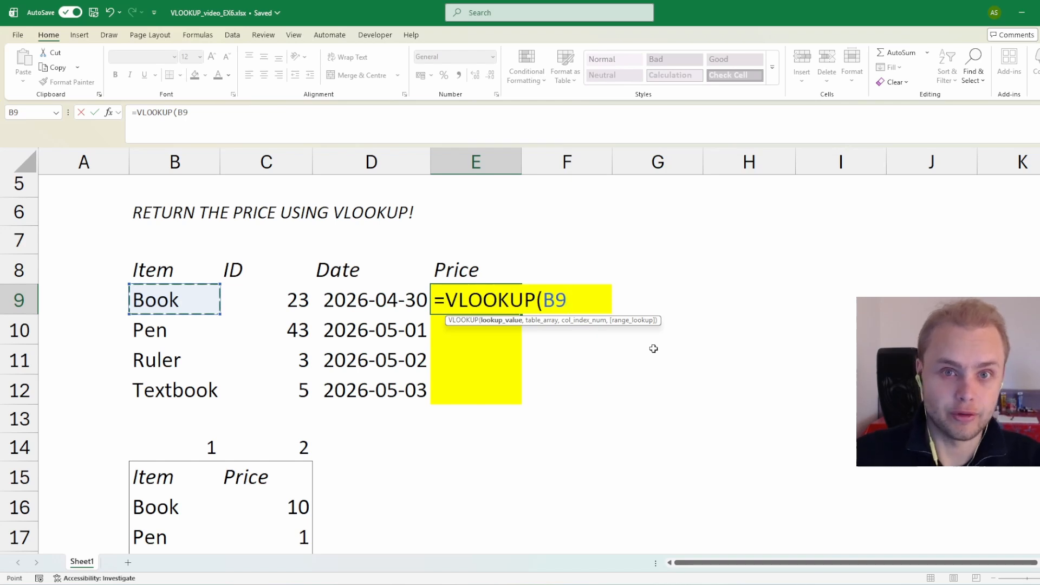
type(",")
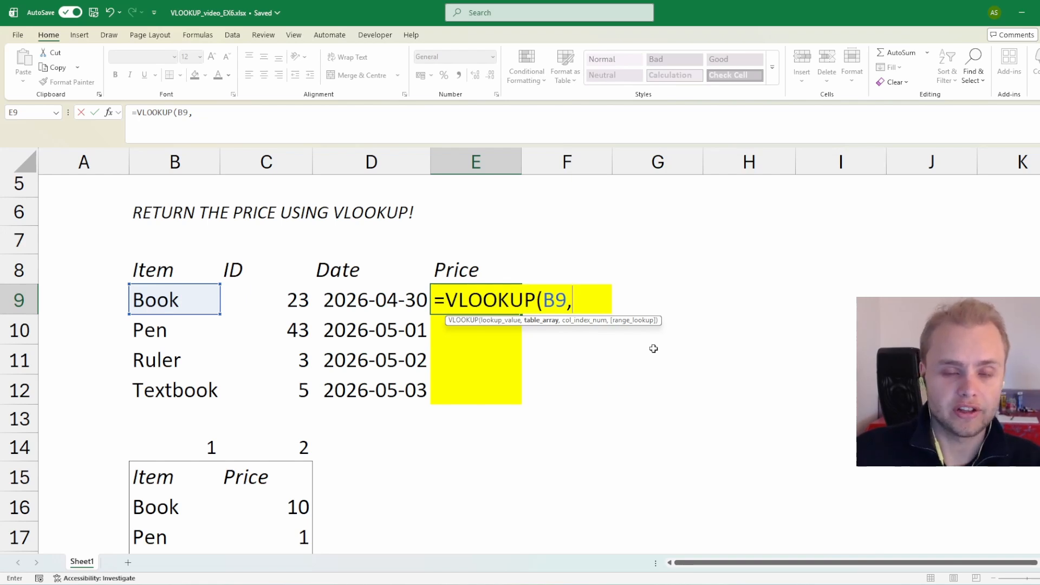
Give the VLOOKUP the item and price table as its table array, with the absolute reference $B$15:$C$19.
scroll(360, 400, "down", 1)
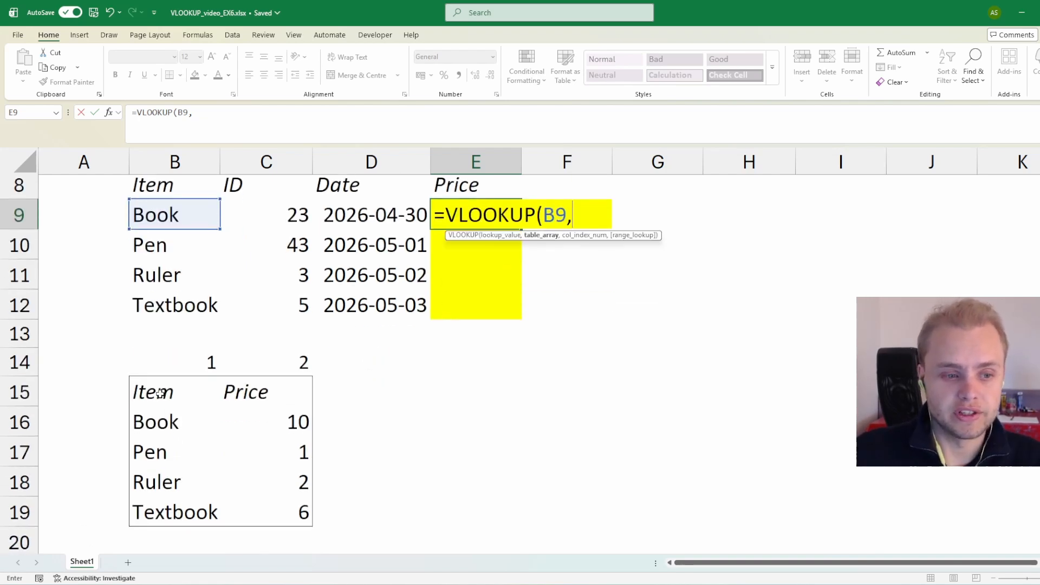
left_click_drag(164, 394, 232, 447)
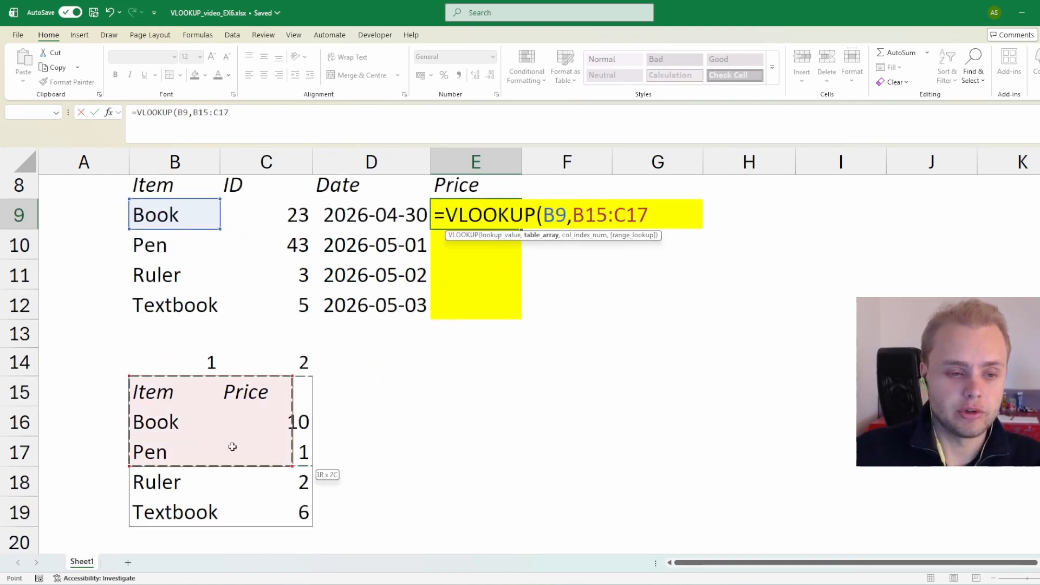
left_click_drag(232, 447, 266, 512)
scroll(595, 431, "up", 1)
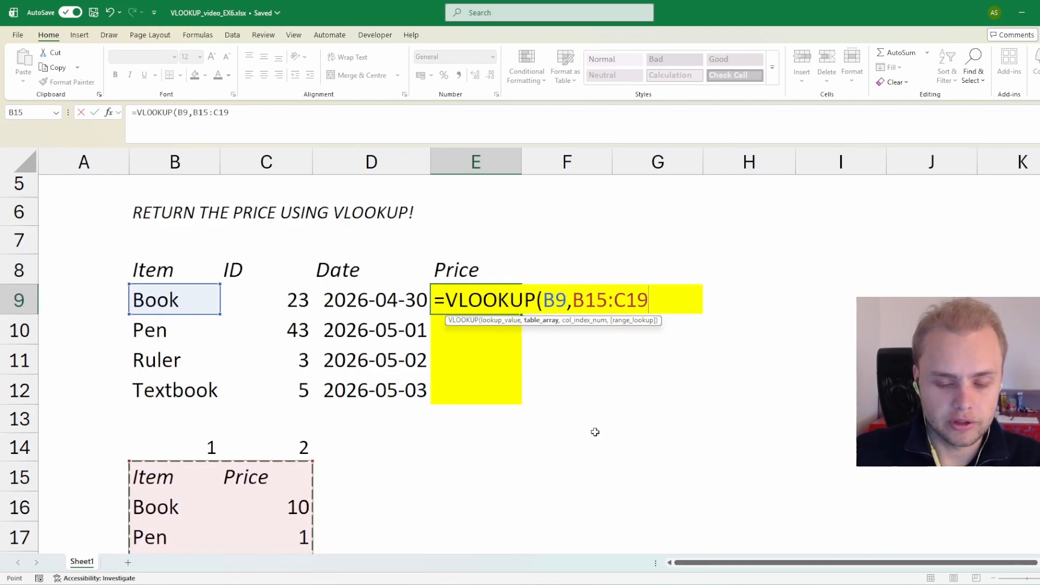
key("F4")
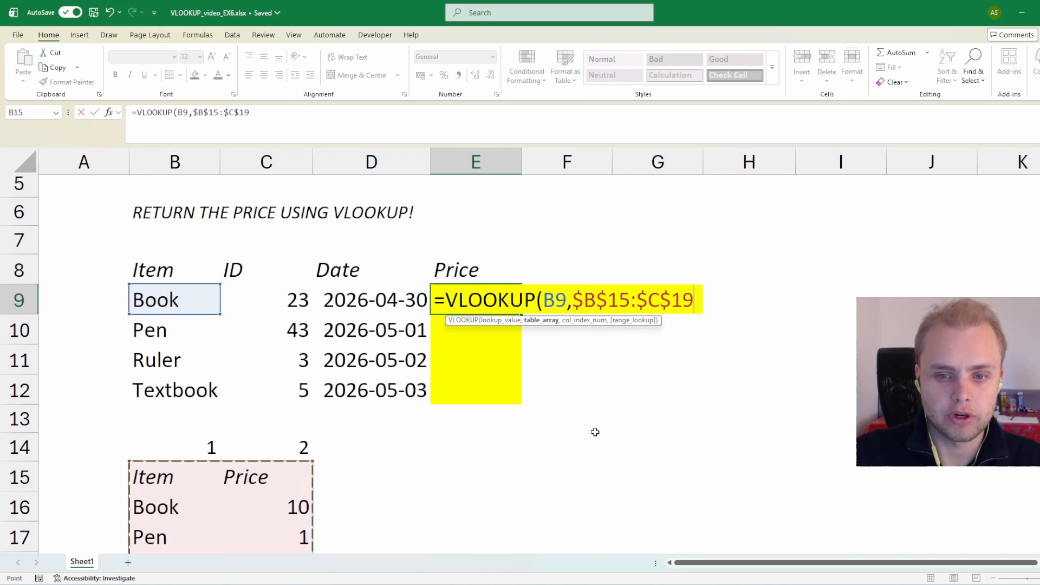
type(",")
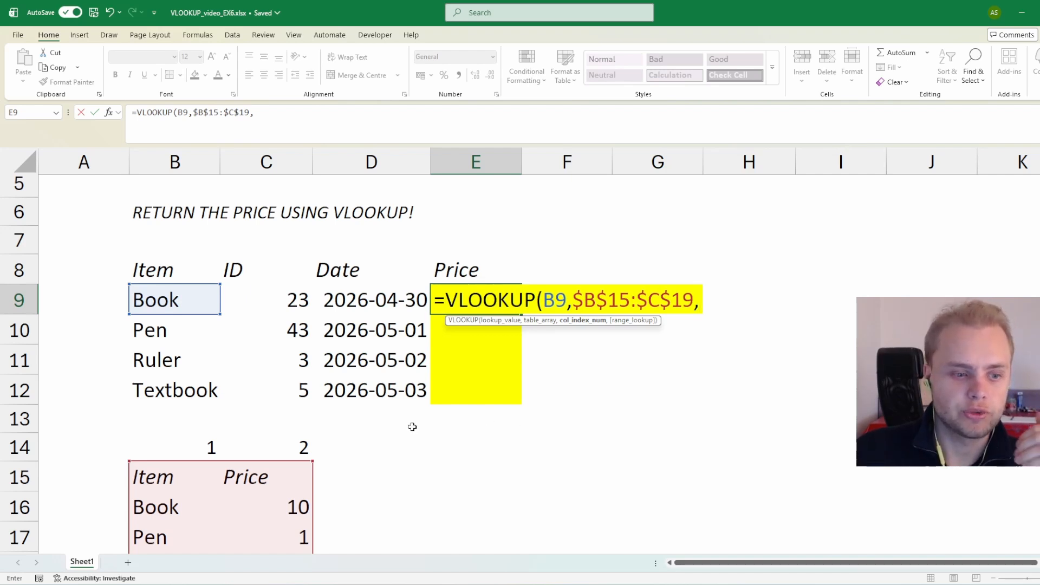
Complete the E9 formula with column index 2 and FALSE for an exact match, and enter it.
scroll(411, 427, "down", 1)
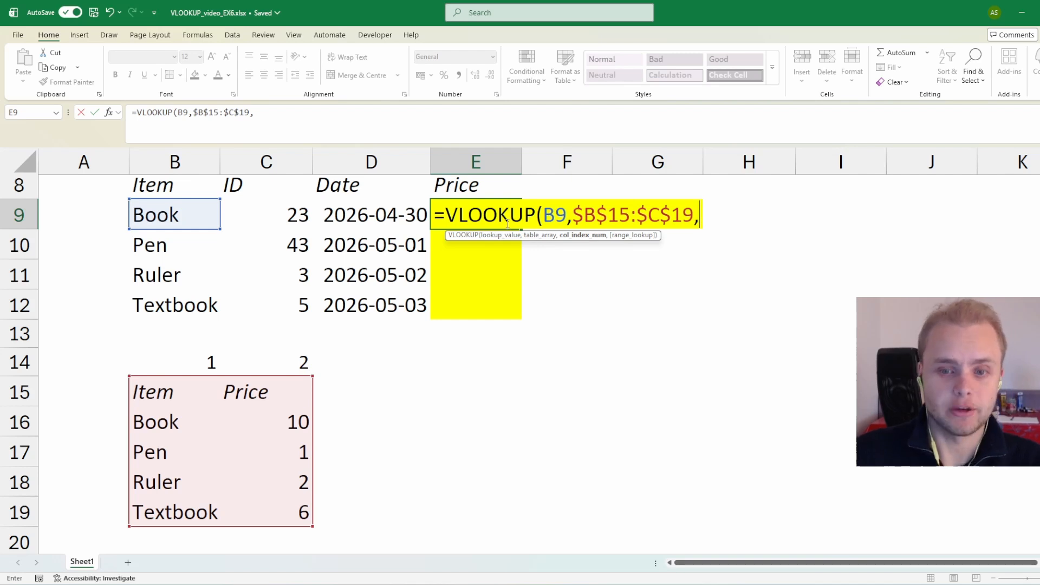
type("2,")
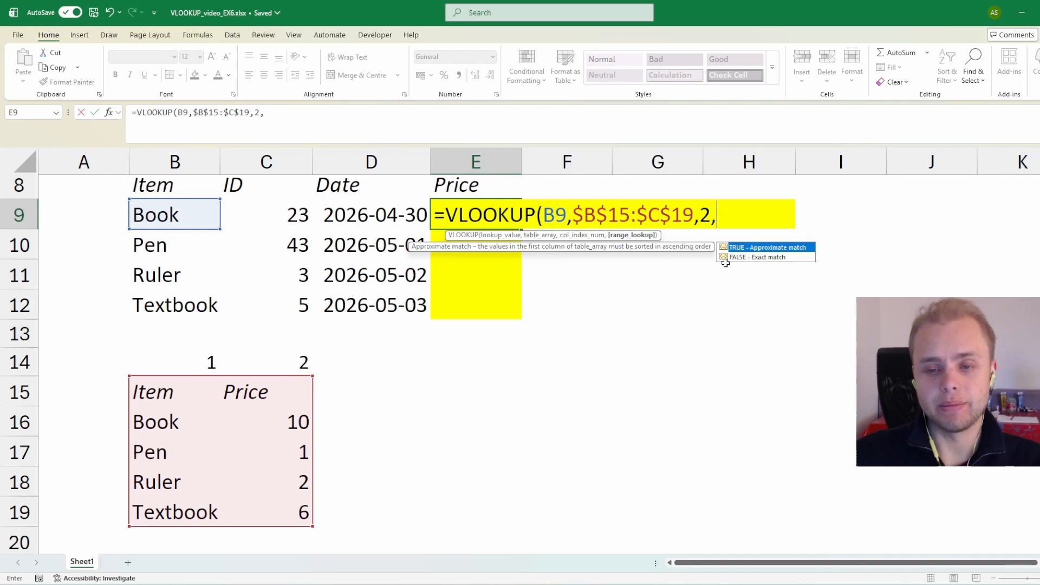
key("Down")
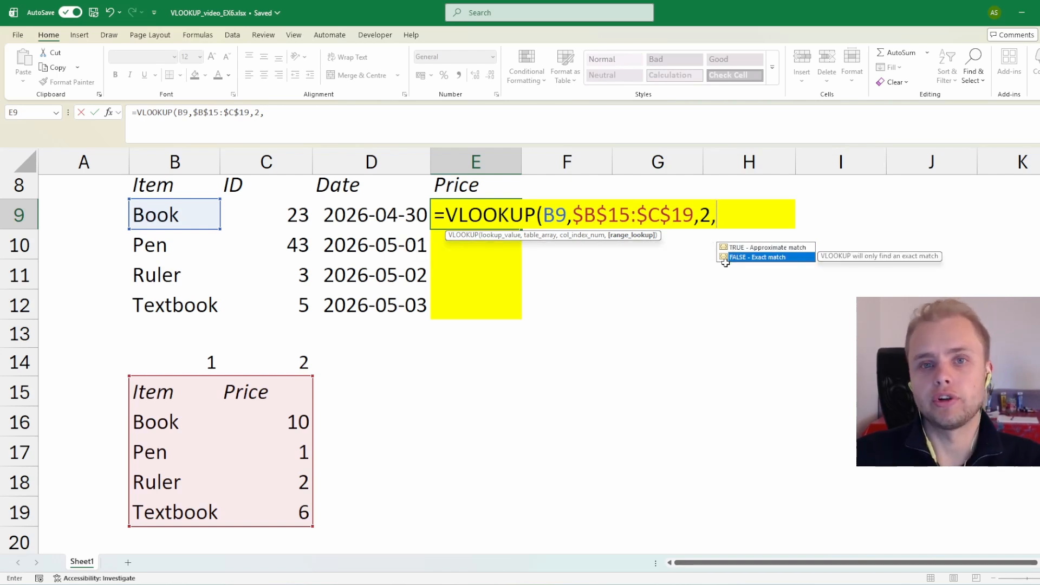
key("Up")
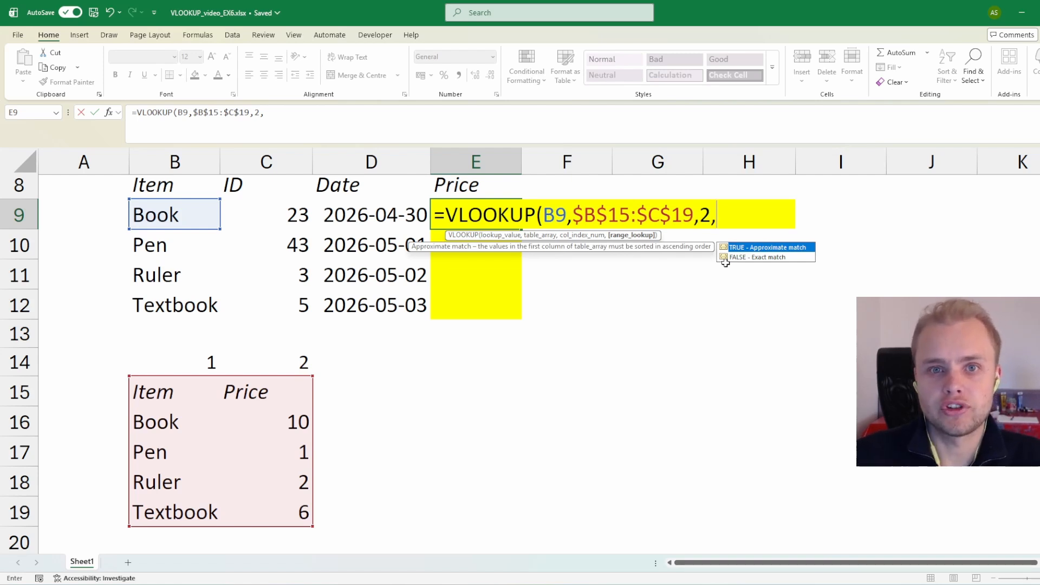
key("Down")
key("Tab")
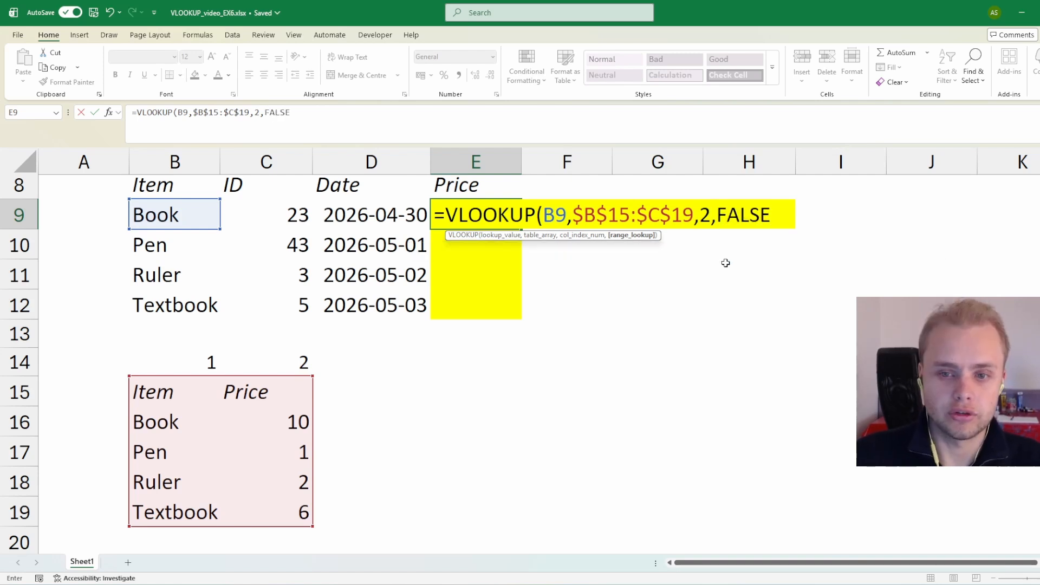
type(")")
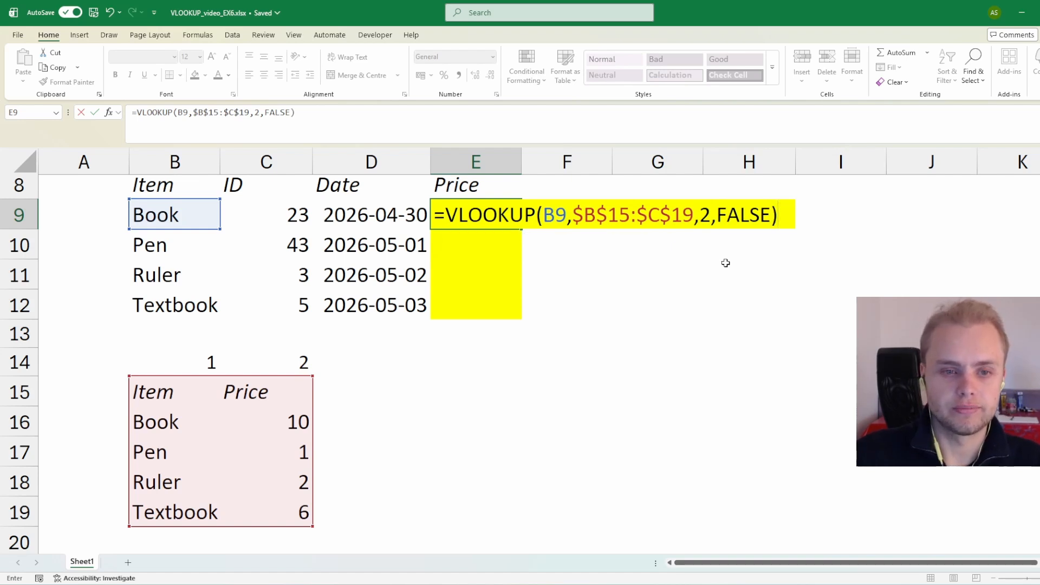
key("ctrl+Return")
Copy the VLOOKUP formula from E9 down to the Price cells through E12.
key("ctrl+c")
key("shift+Down")
key("shift+Down")
key("shift+Down")
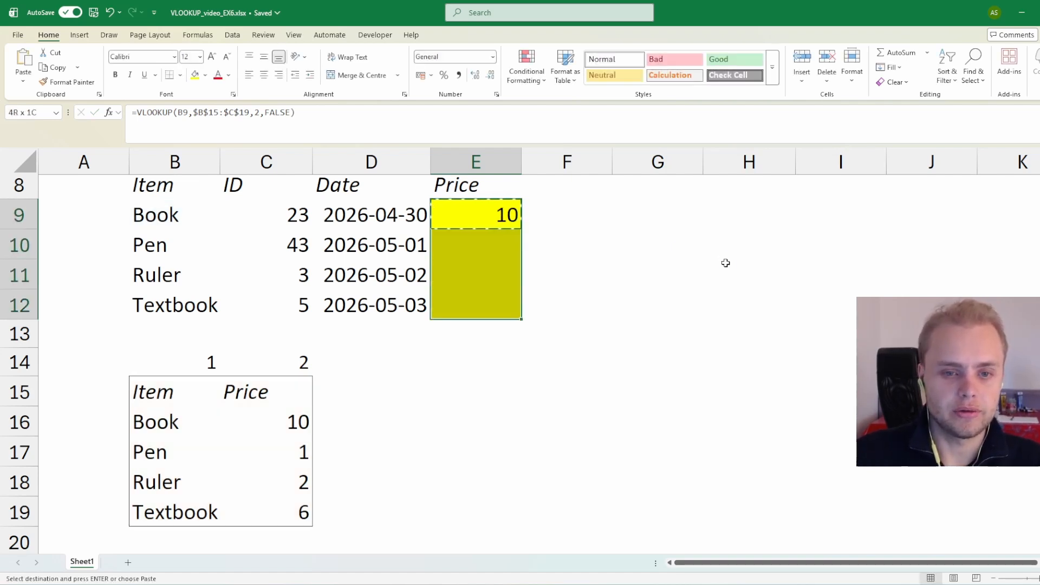
key("ctrl+v")
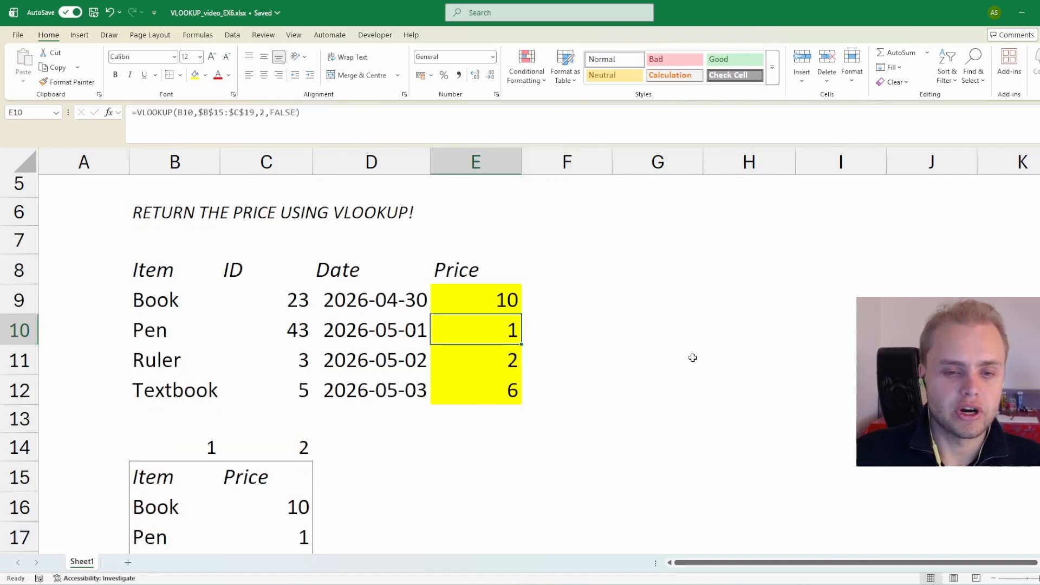
Check the formulas and prices in E9:E12 against the item and price table below them.
key("Up")
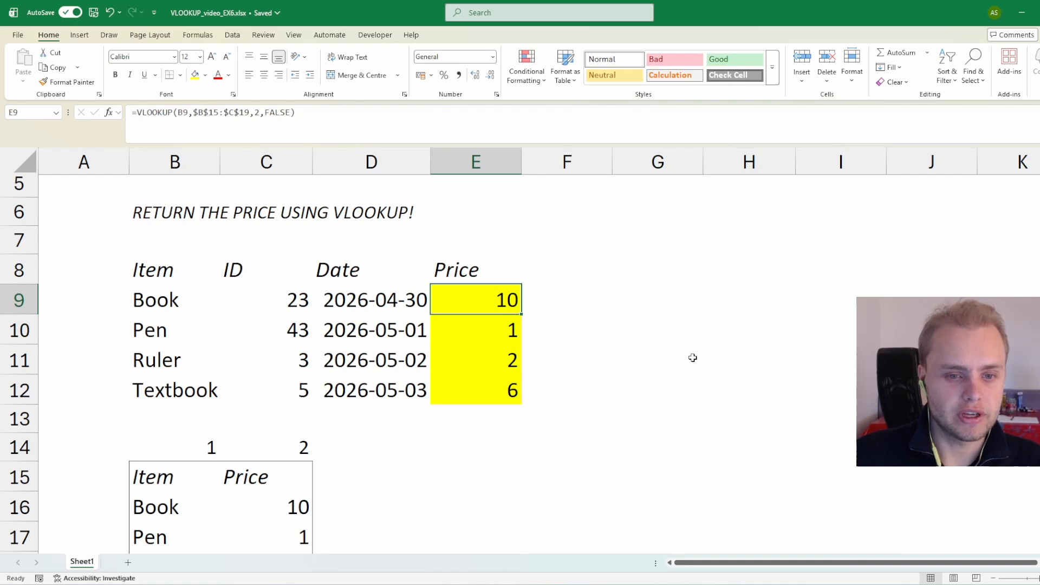
key("Down")
key("Down")
key("Down")
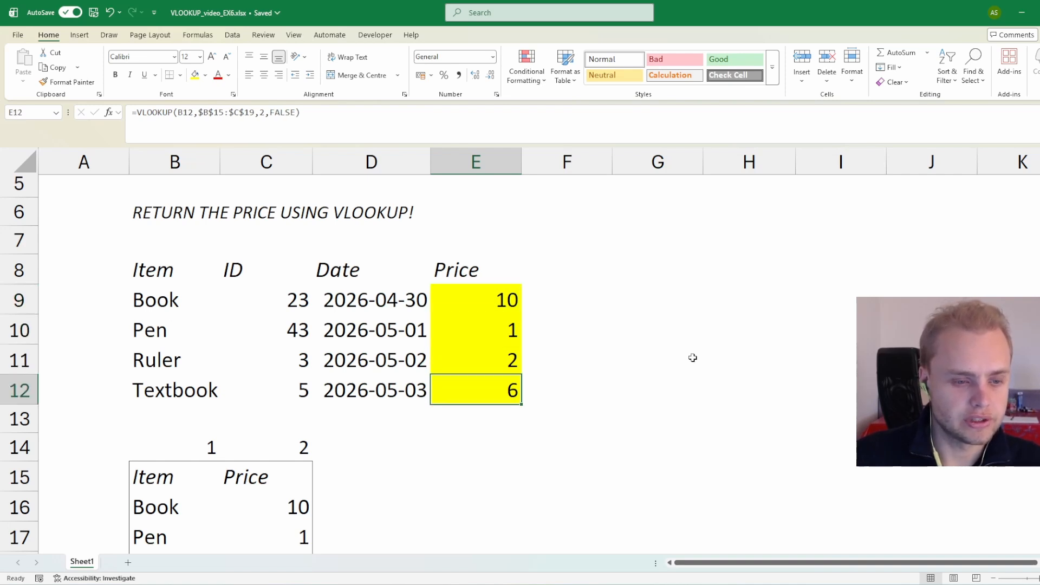
scroll(692, 358, "down", 1)
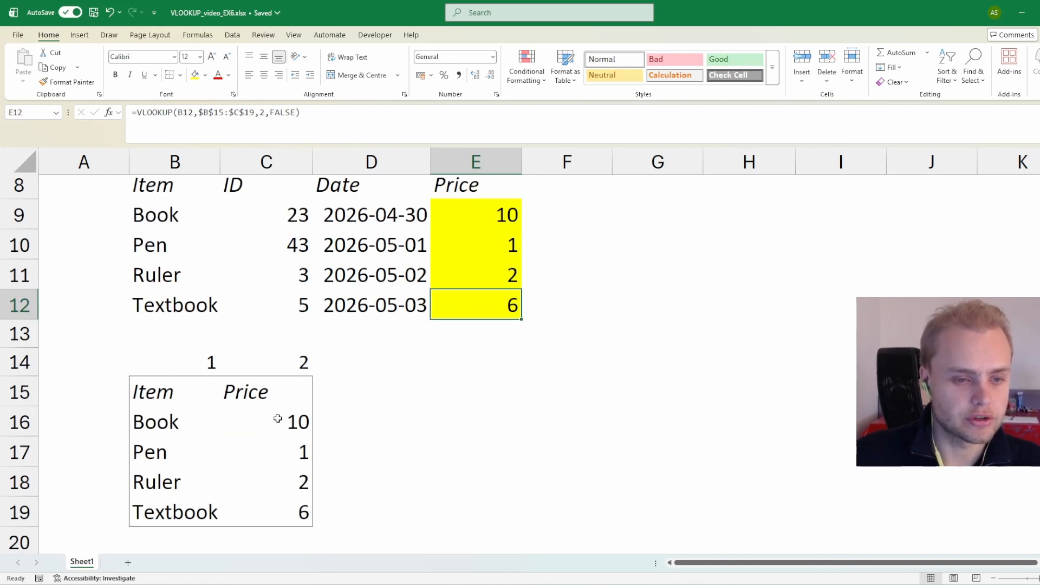
left_click(487, 216)
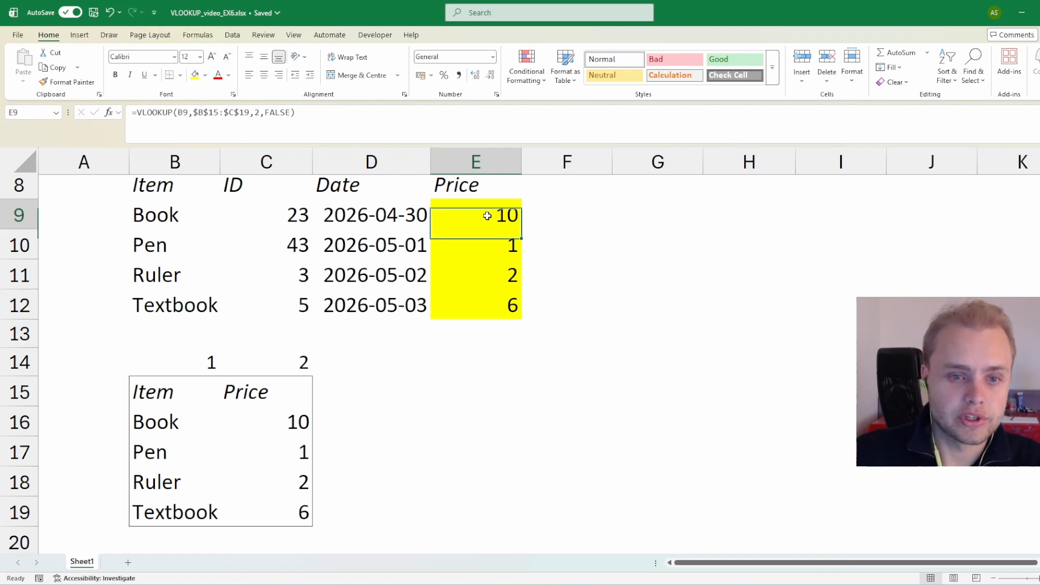
scroll(468, 311, "up", 1)
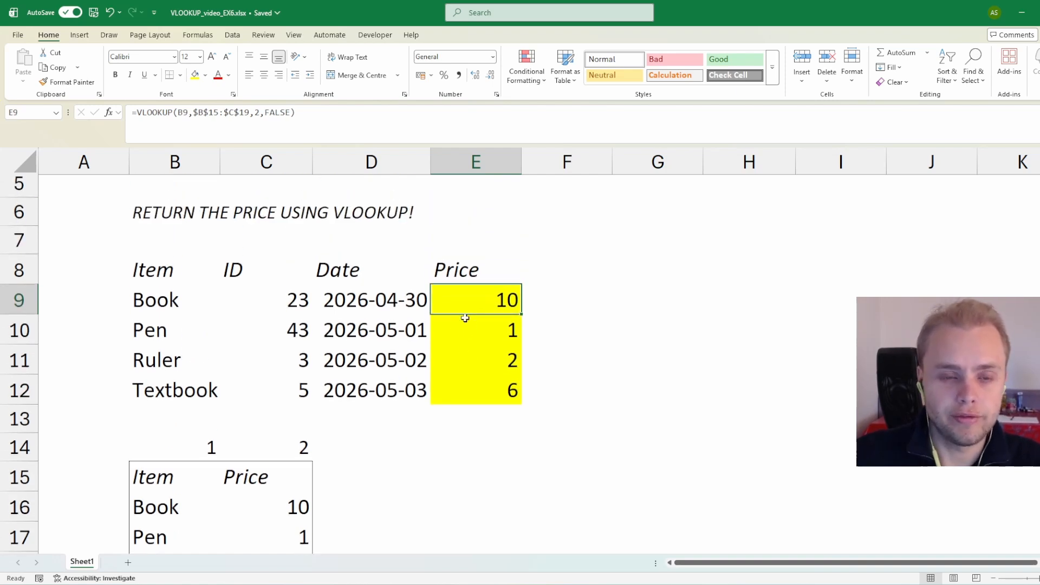
In exercise ii, choose Book as the item in cell B26 instead of Textbook.
scroll(447, 338, "down", 2)
scroll(448, 338, "down", 2)
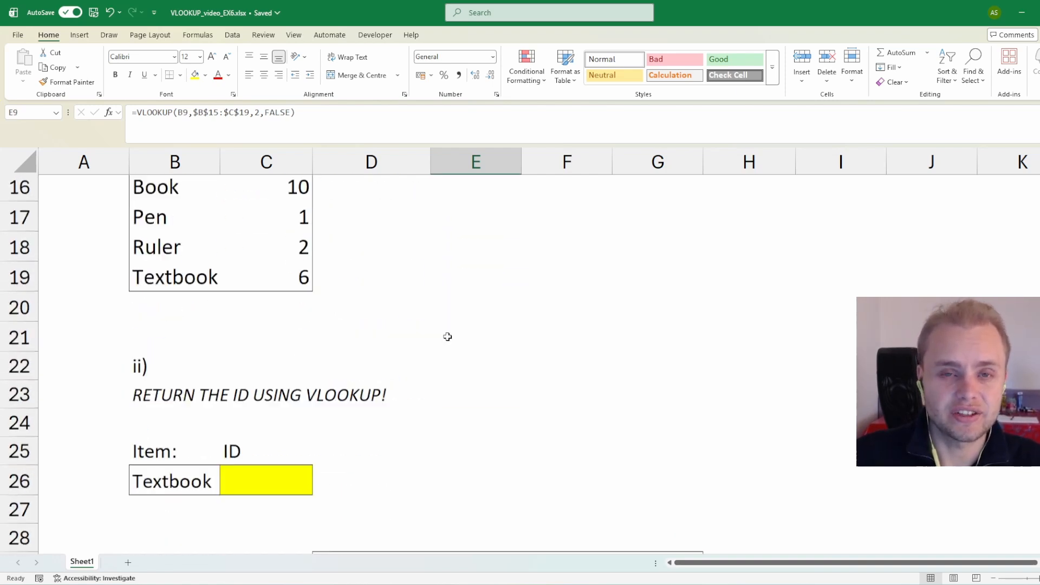
left_click(287, 458)
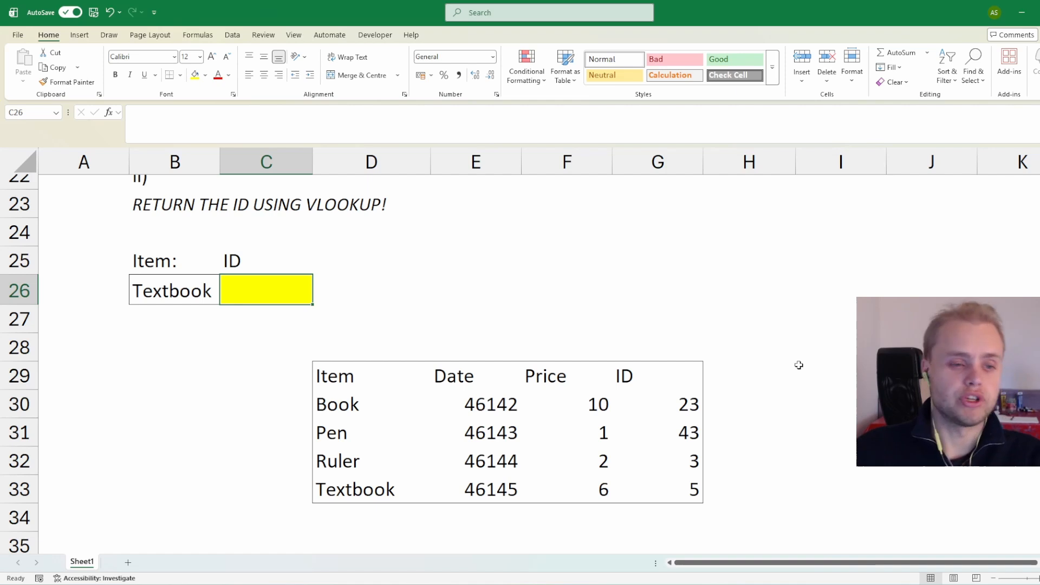
key("Left")
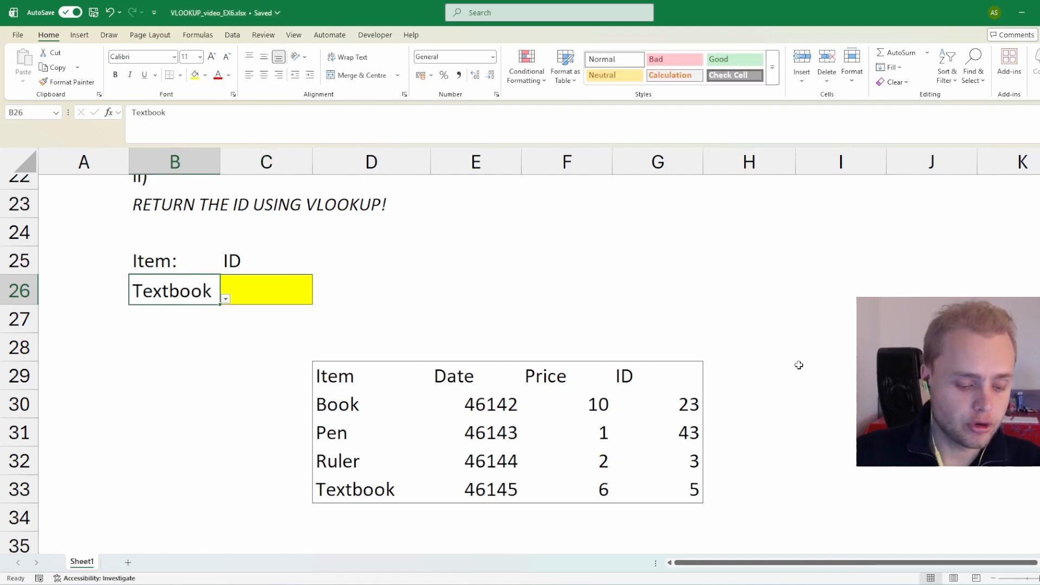
key("alt+Down")
key("Up")
key("Up")
key("Up")
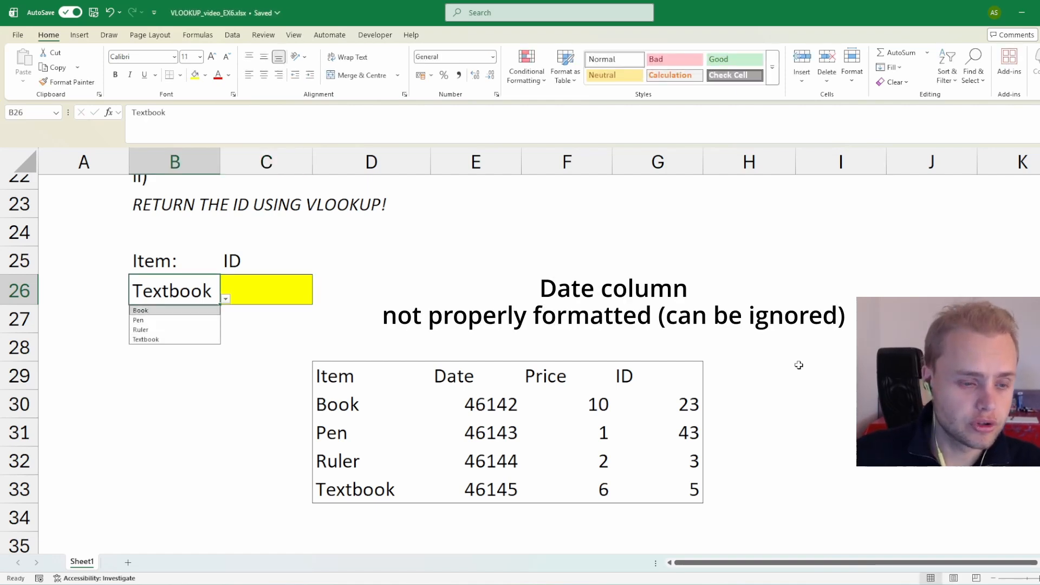
key("Down")
key("Down")
key("Down")
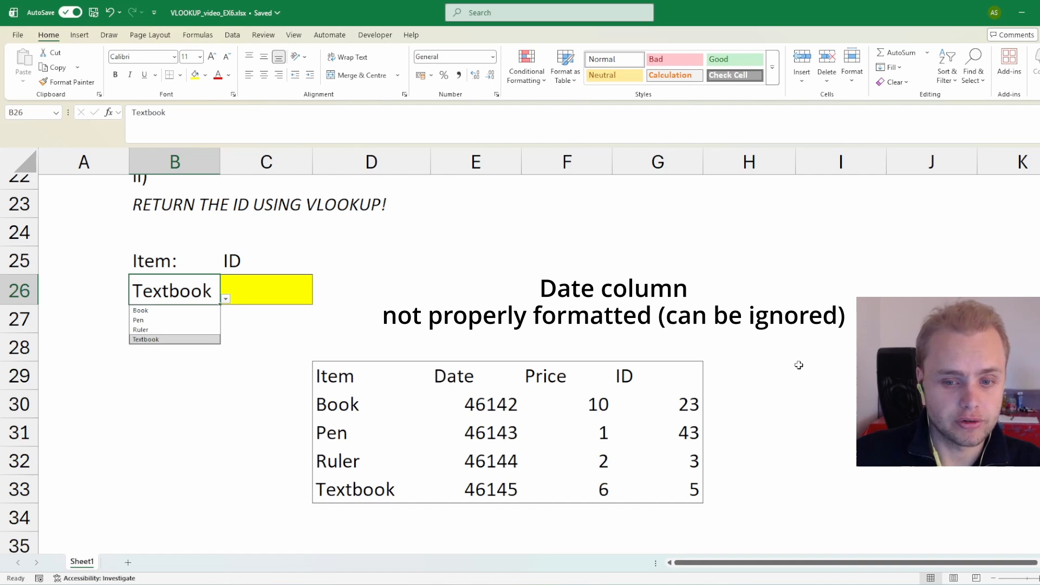
key("Up")
key("Up")
key("Up")
key("Return")
Start a VLOOKUP formula in ID cell C26, using item cell B26 as the lookup value.
key("Up")
key("Right")
key("Down")
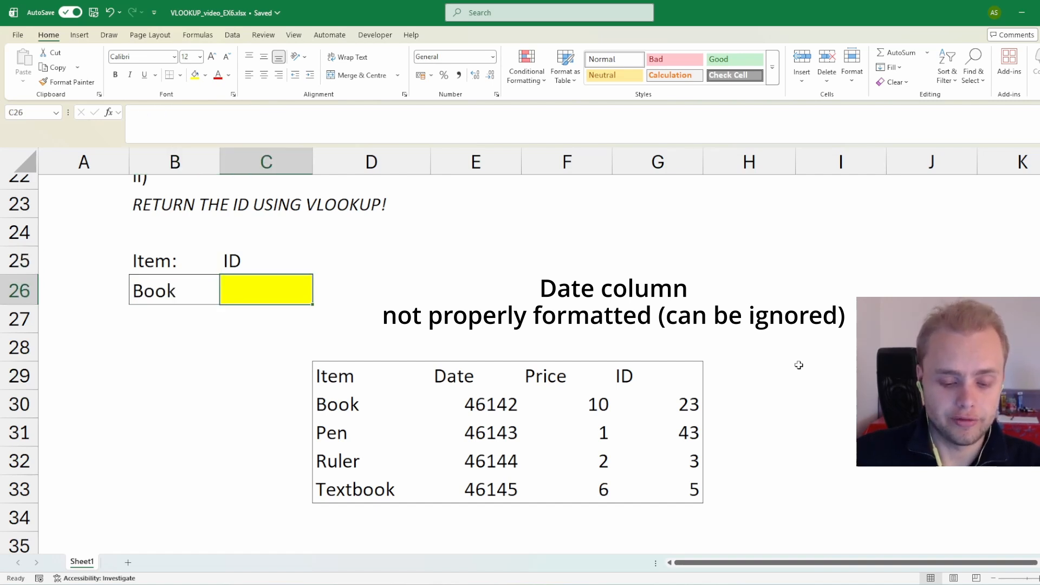
type("=VLOOKUP(")
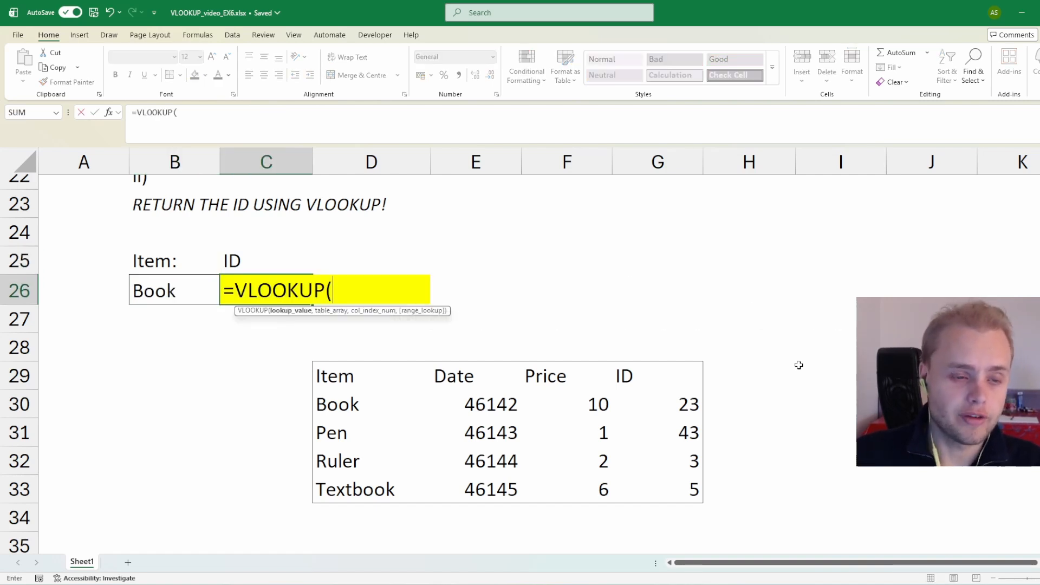
key("Left")
type(",")
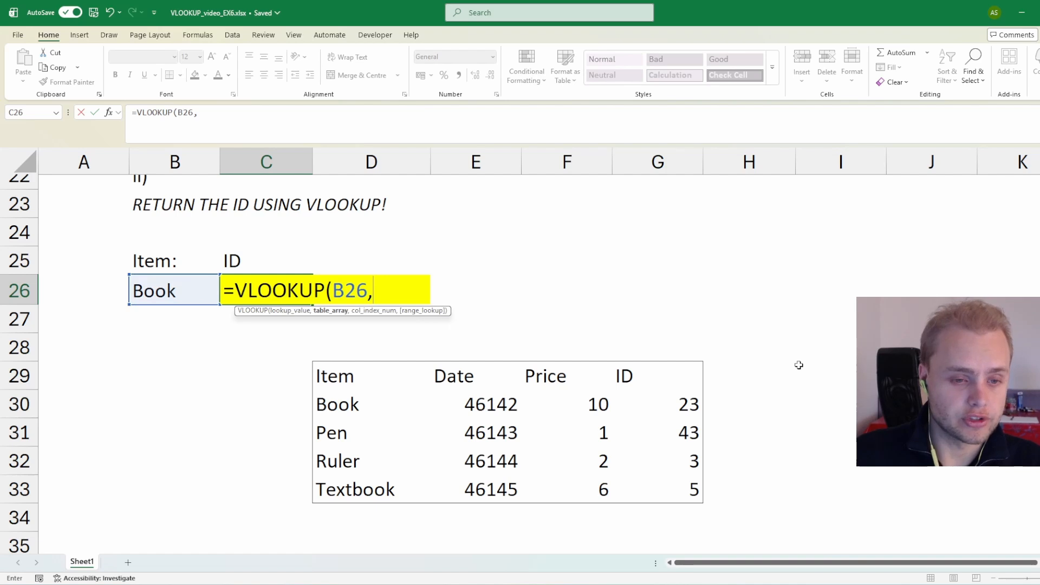
Select the whole item, date, price and ID table D29:G33 as the VLOOKUP's table array.
key("Down")
key("Down")
key("Down")
key("Right")
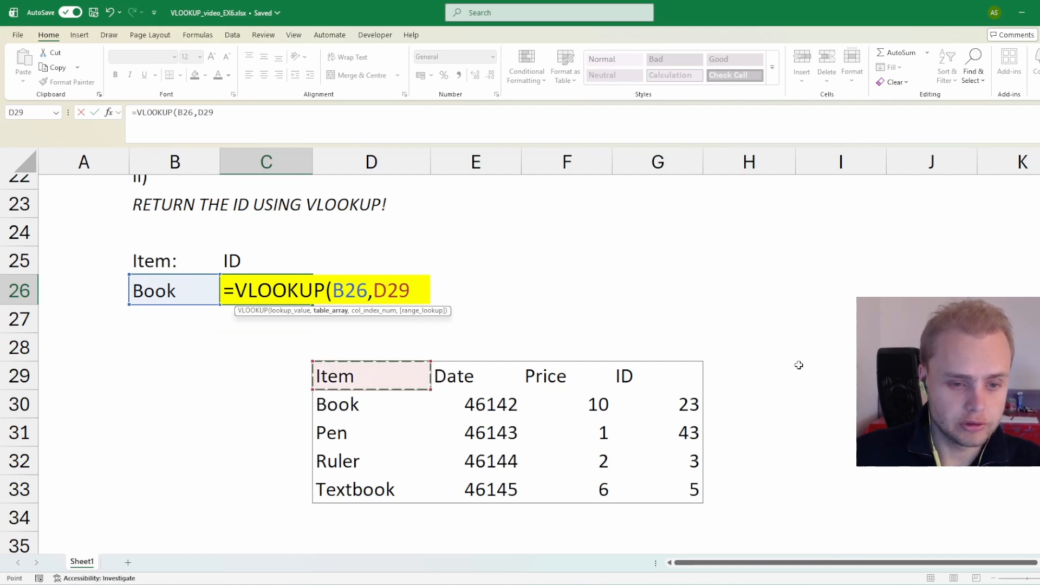
key("ctrl+shift+Down")
key("ctrl+shift+Right")
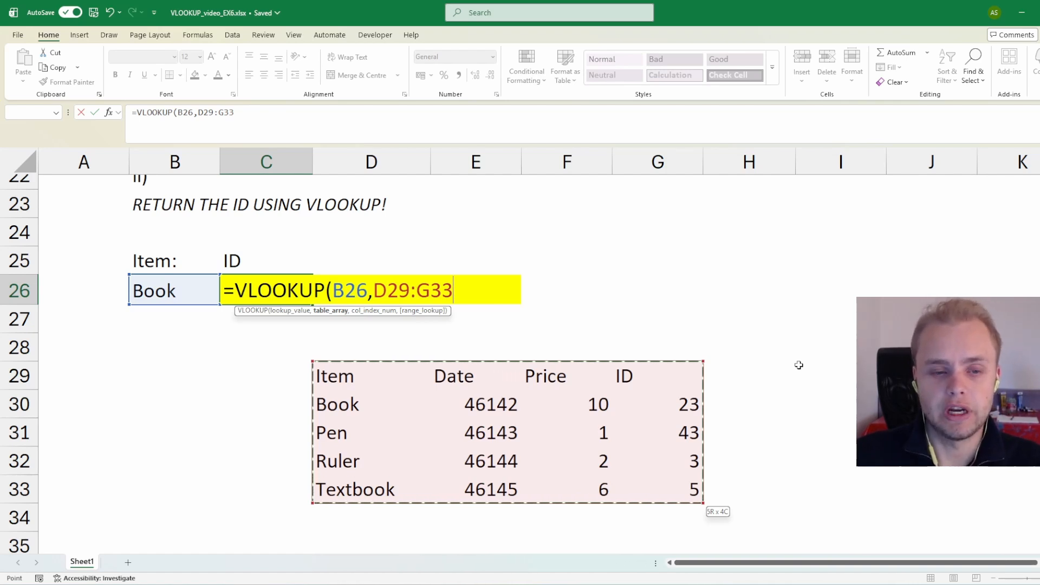
Complete the VLOOKUP in C26 with column index 4 and FALSE, and check it against Book's row in the table.
type(",")
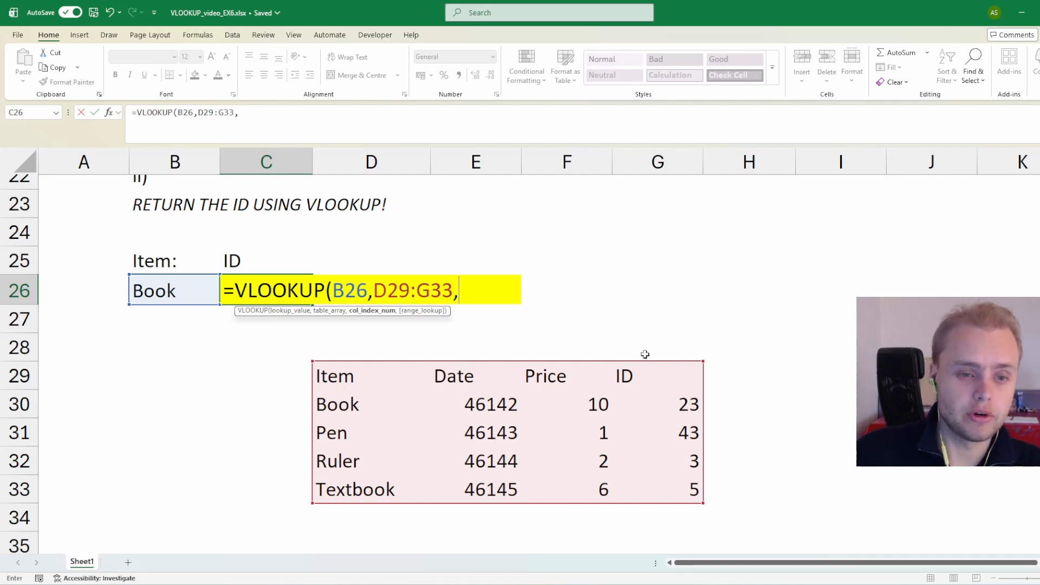
type("4,FALSE")
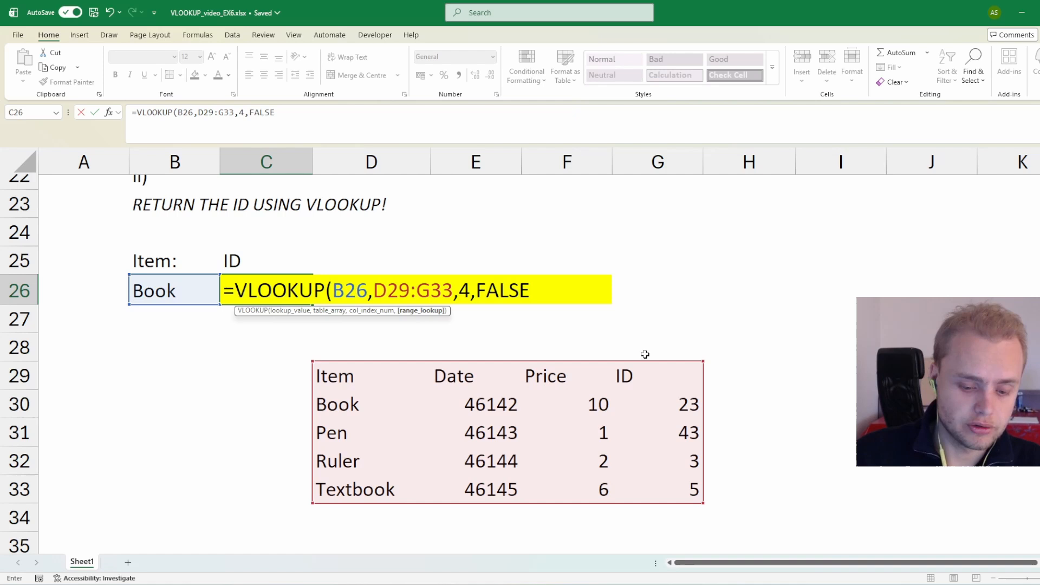
key("Return")
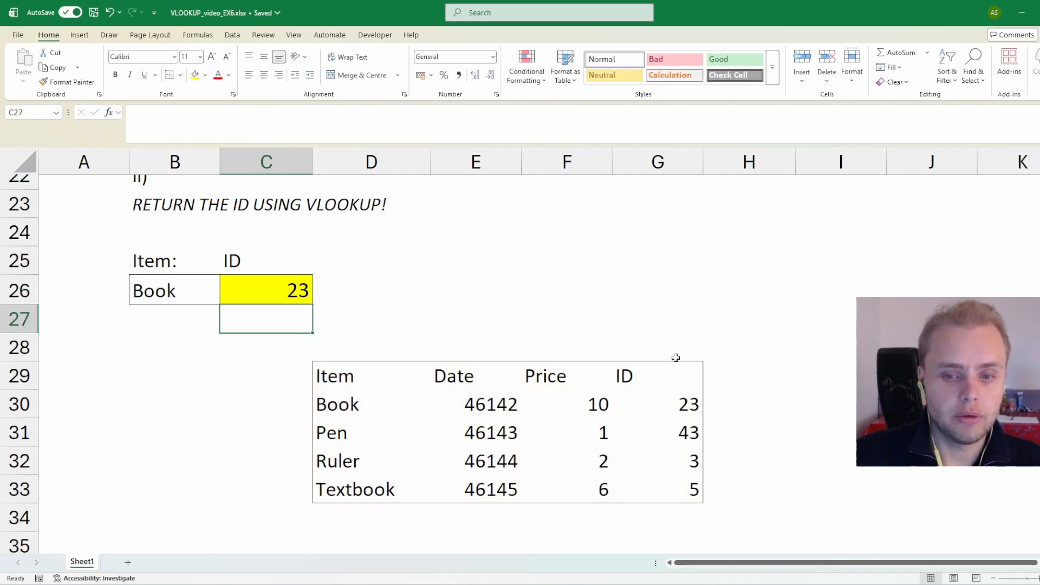
left_click(684, 411)
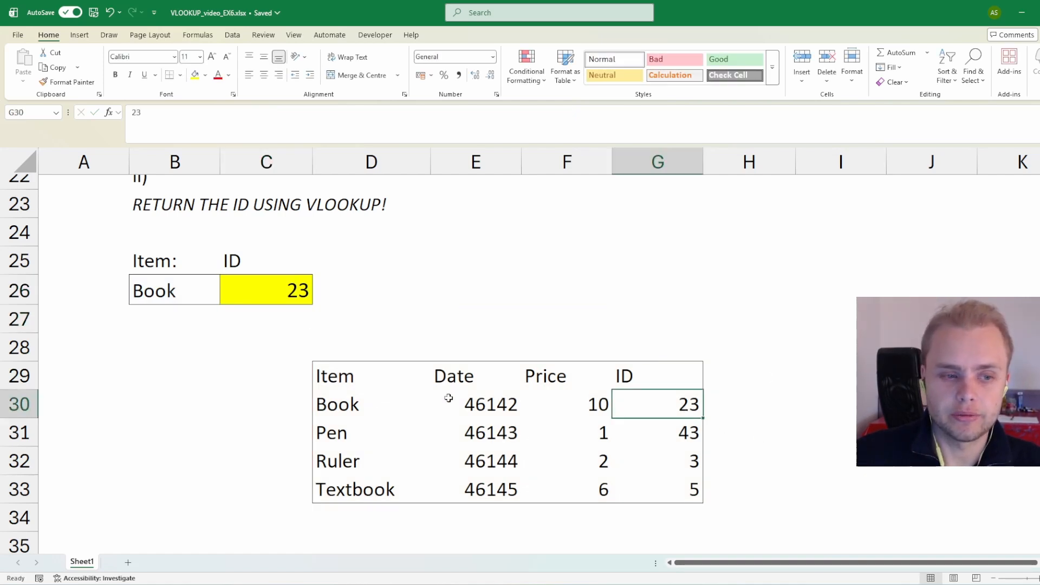
left_click(362, 404)
Test the ID lookup by choosing Ruler as the item in cell B26.
left_click(216, 292)
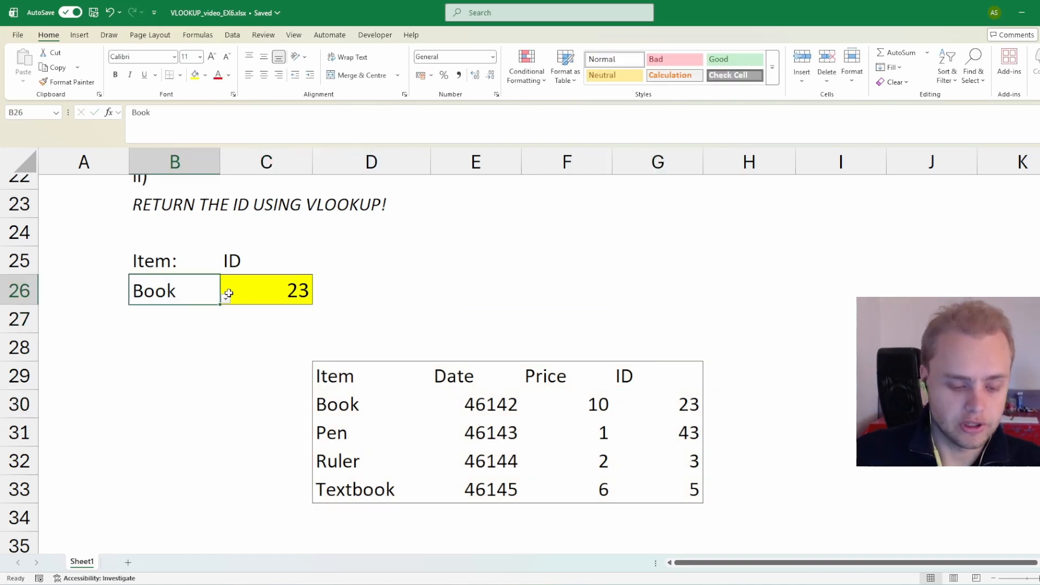
left_click(226, 298)
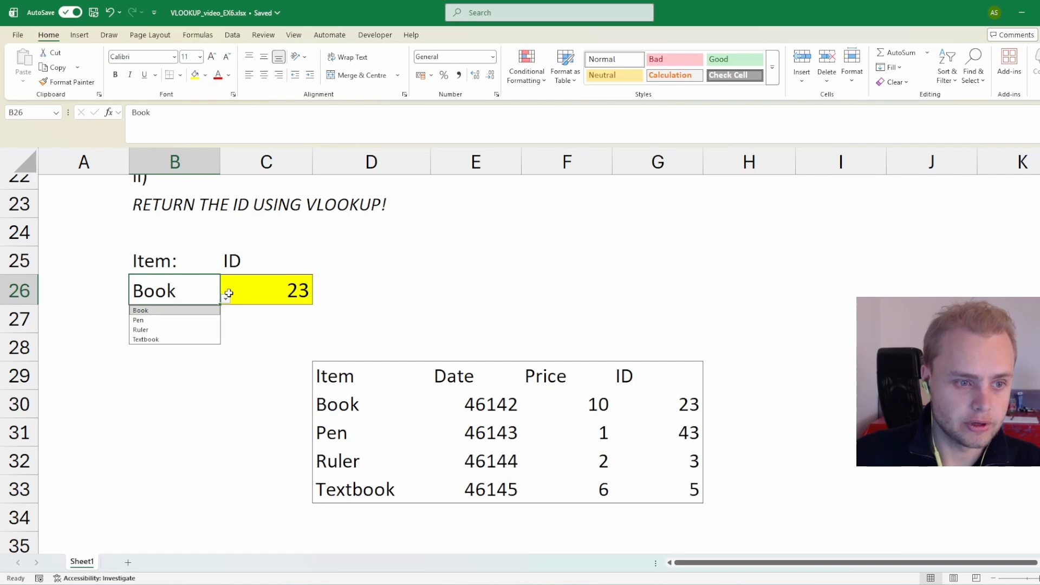
key("Down")
key("Down")
key("Return")
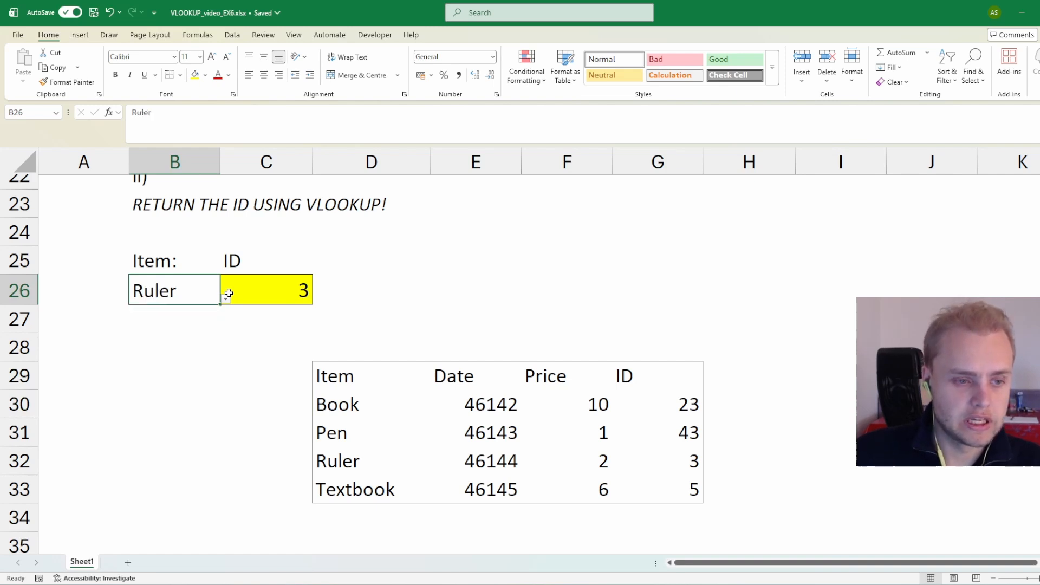
Choose Textbook as the item in cell B26 and check the ID formula in C26.
left_click(227, 295)
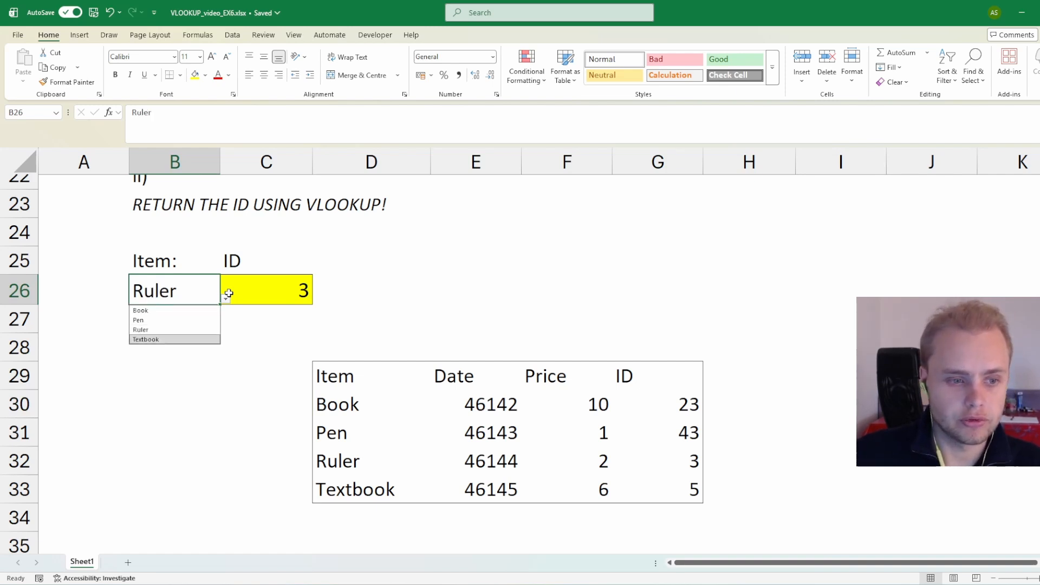
key("Return")
left_click(229, 293)
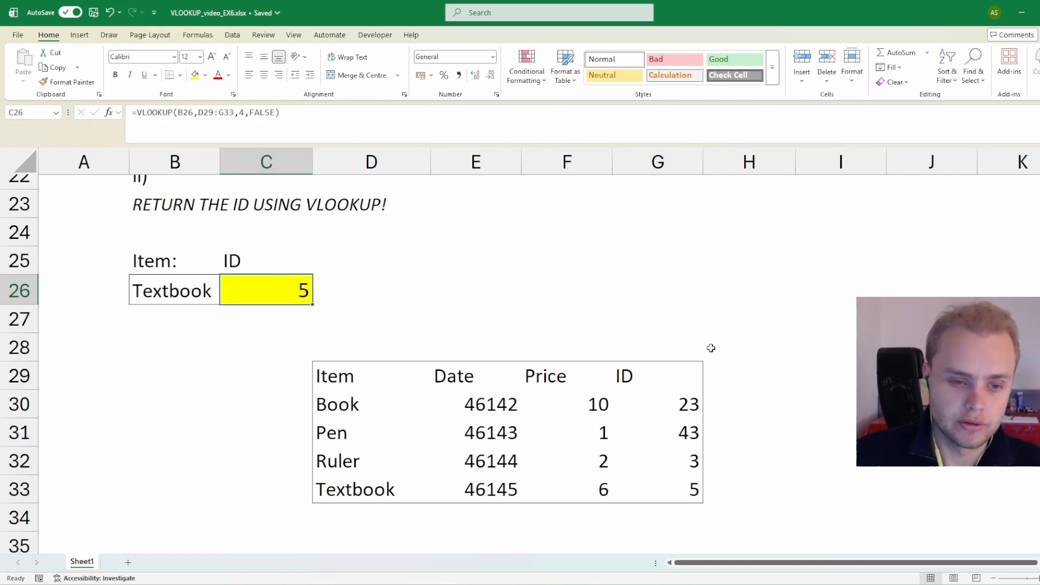
In exercise iii, start a VLOOKUP formula in ID cell C41, using item cell B41 as the lookup value.
scroll(665, 332, "down", 2)
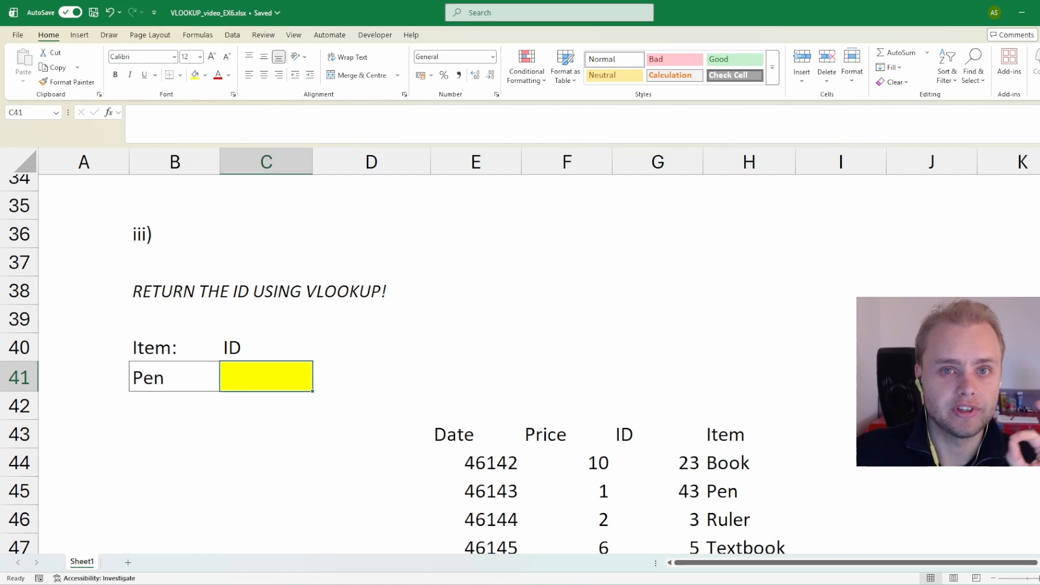
scroll(520, 363, "down", 1)
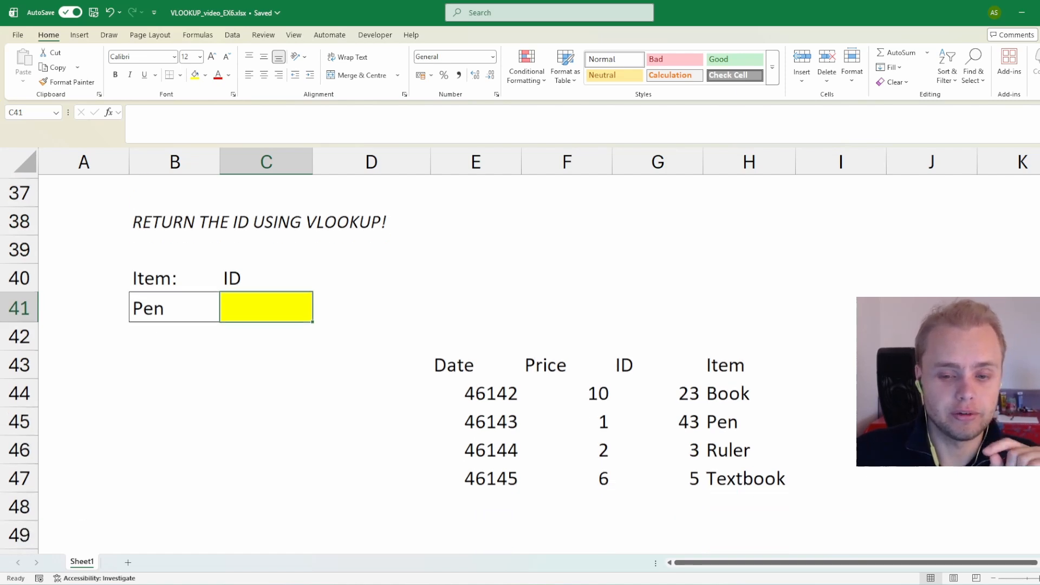
type("=vlook")
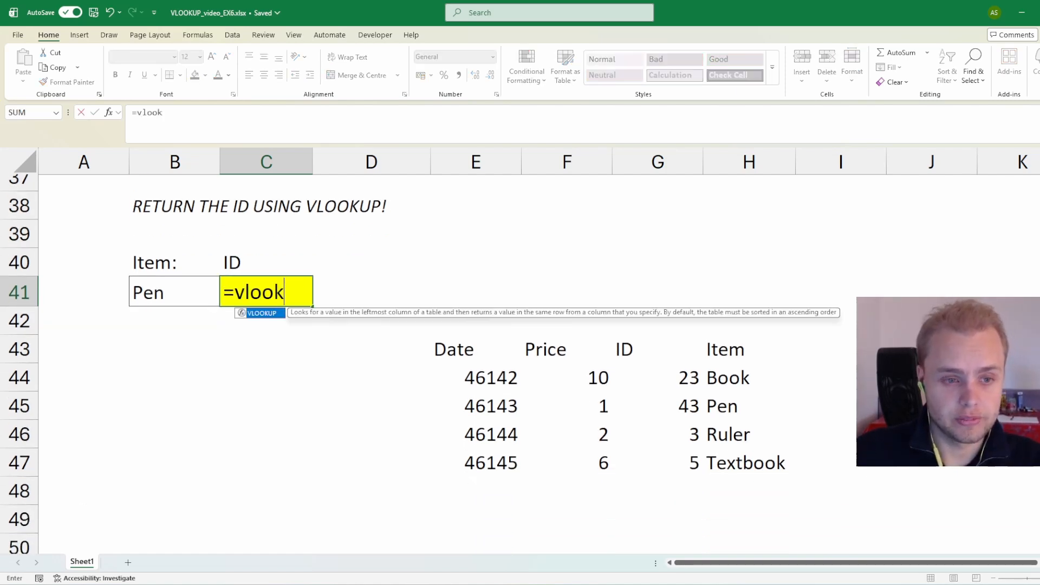
key("Tab")
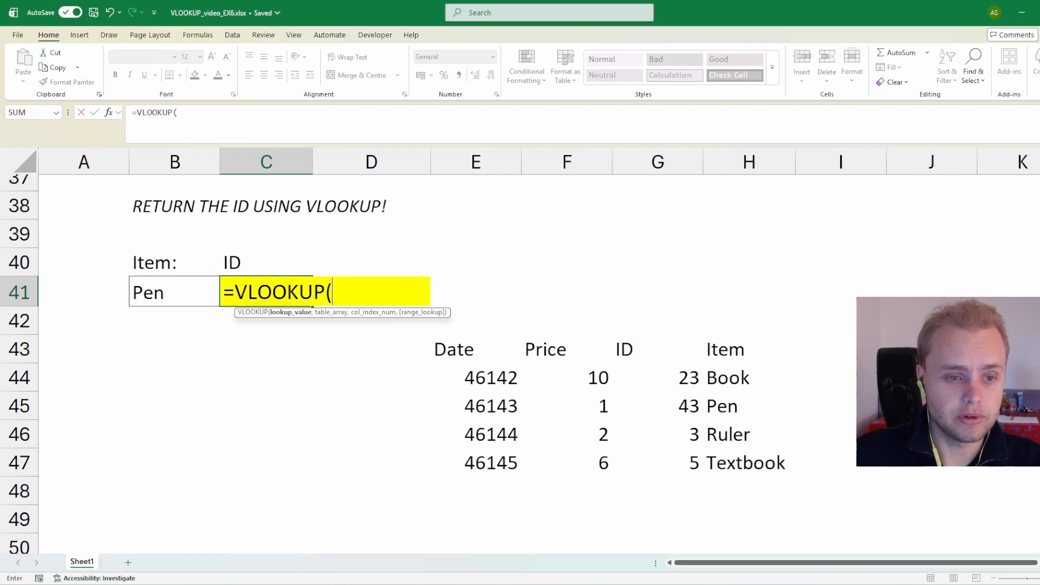
key("Left")
type(",")
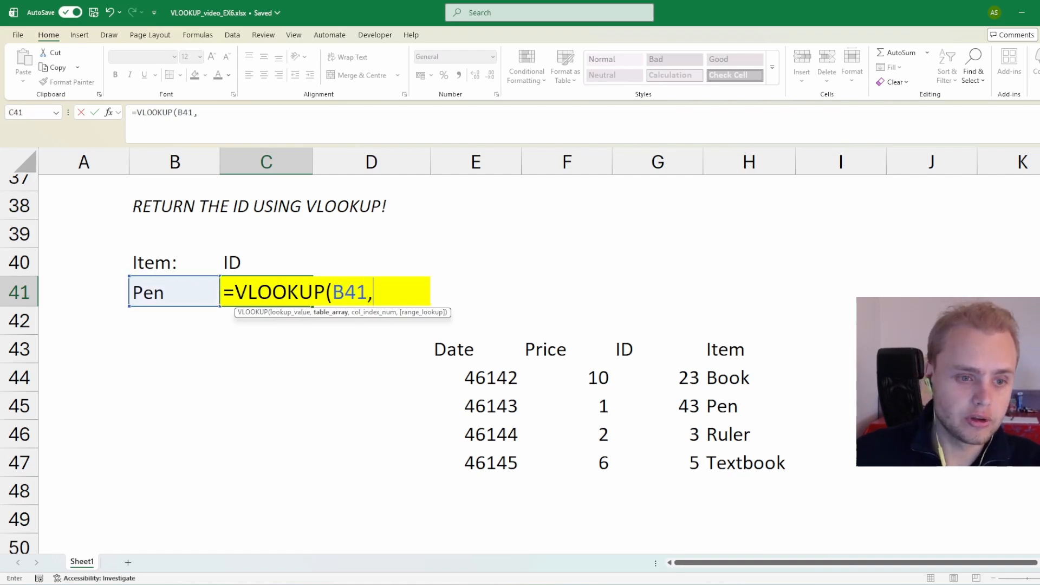
Select the whole date, price, ID and item table E43:H47 as the VLOOKUP's table array.
key("Right")
key("Right")
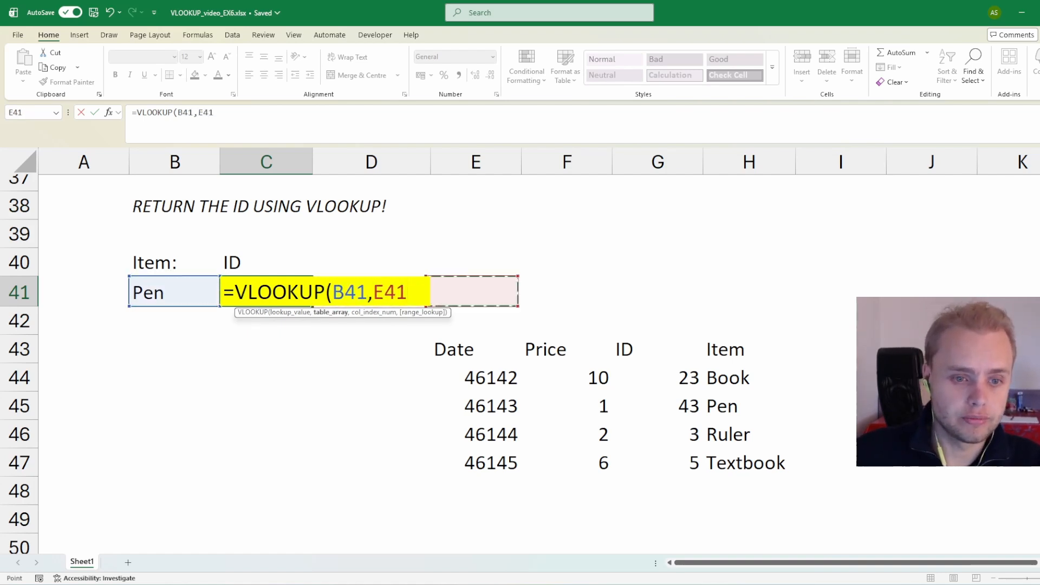
key("Down")
key("Down")
key("ctrl+shift+Down")
key("ctrl+shift+Right")
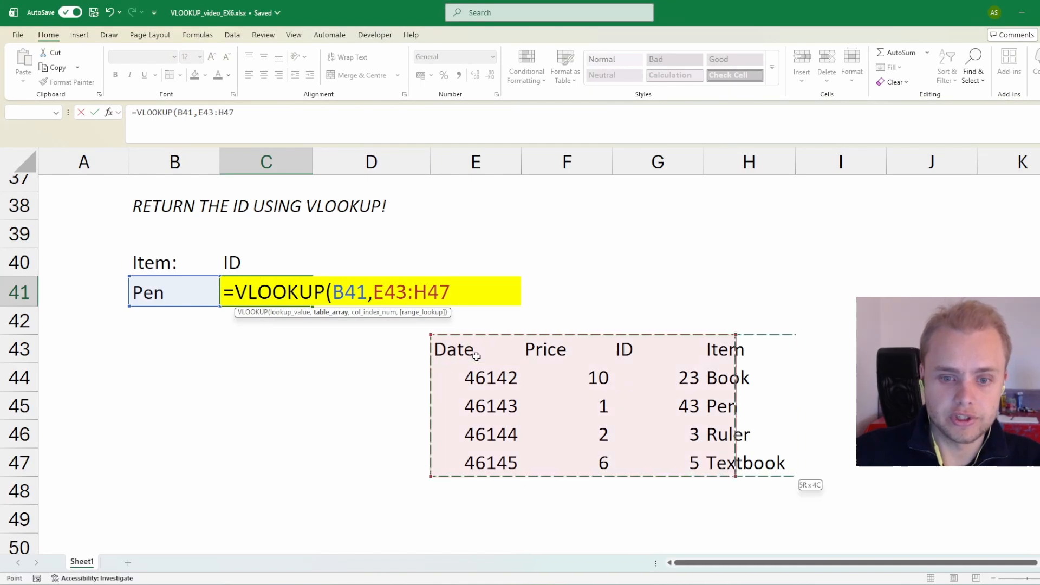
Complete the VLOOKUP in C41 with column index 3, in place of -1, and FALSE for an exact match.
type(",")
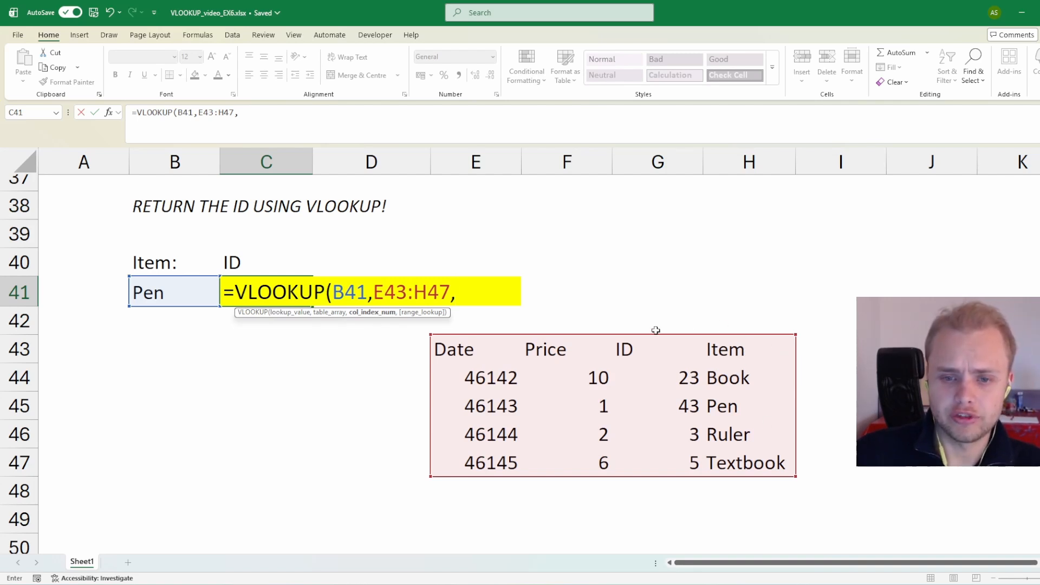
type("-1")
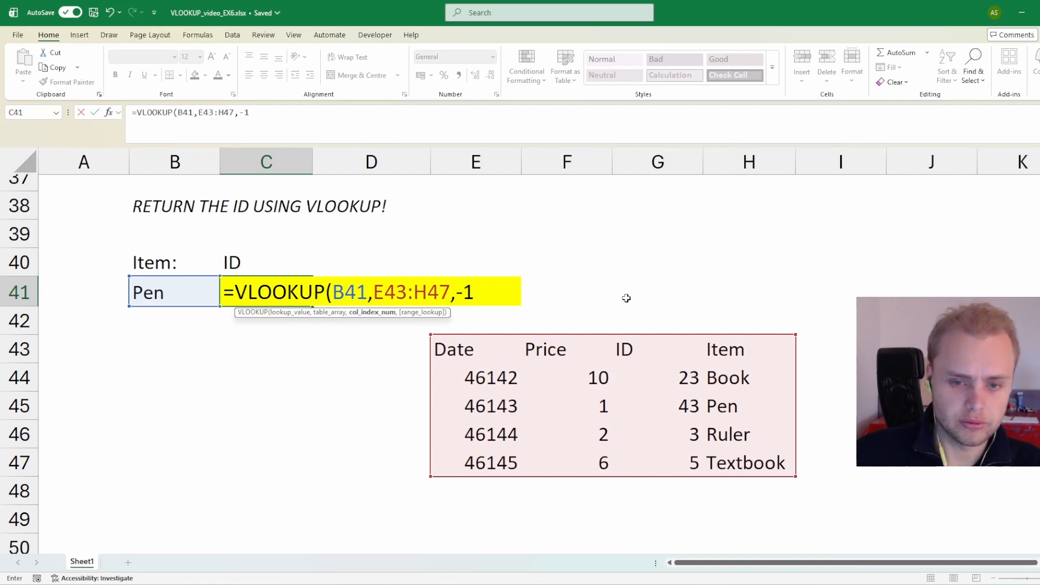
key("BackSpace")
key("BackSpace")
type("3")
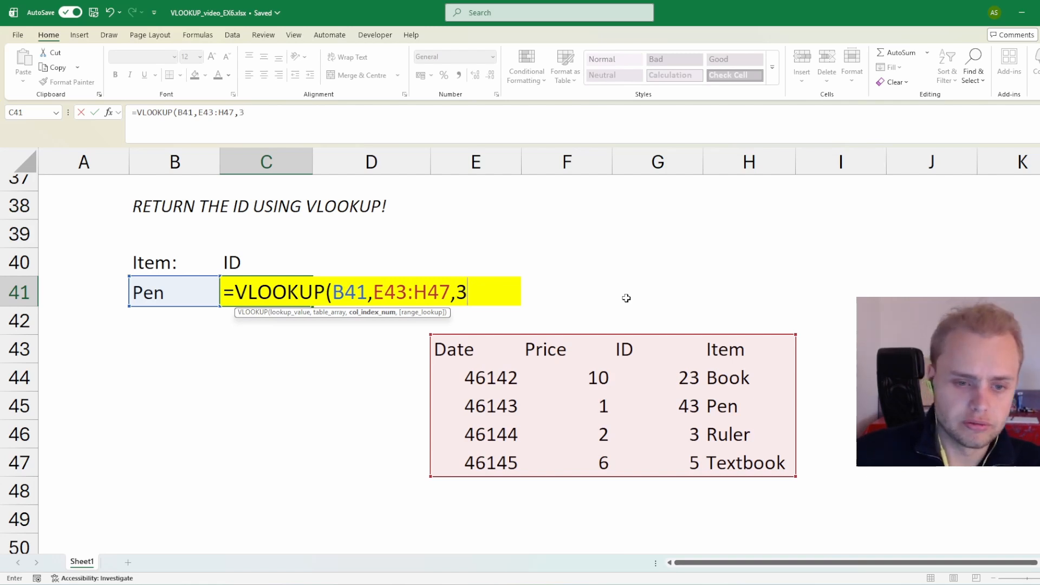
type(",FALSE)")
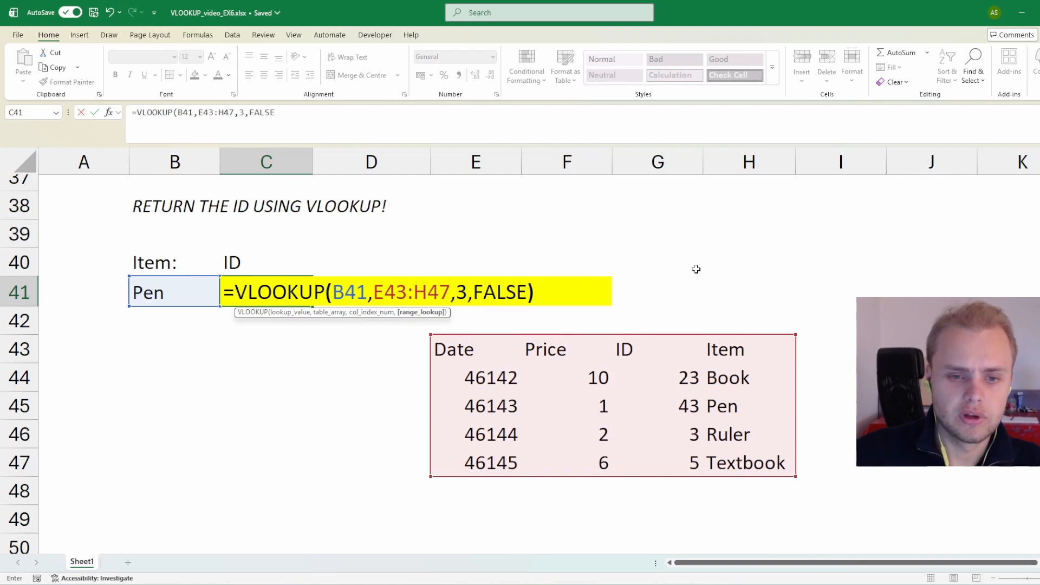
key("Return")
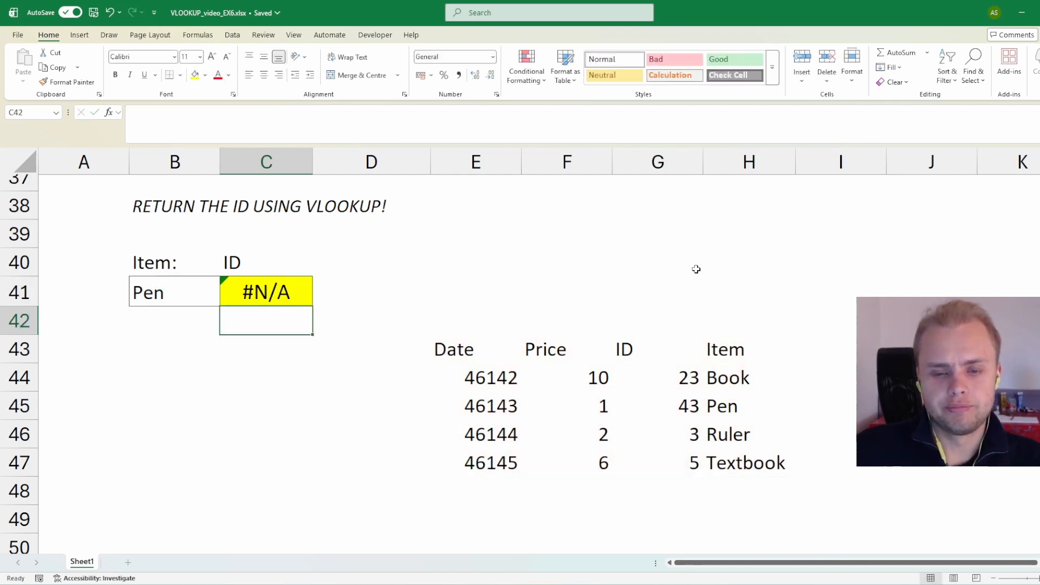
Examine the VLOOKUP formula in C41 and compare the order of the table's ID and Item columns.
key("Up")
key("F2")
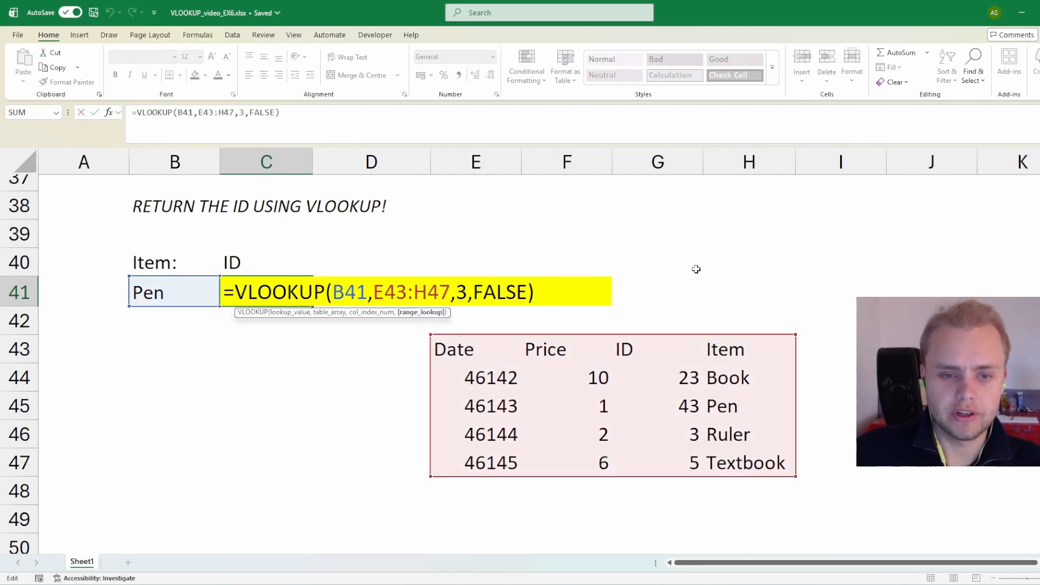
key("Return")
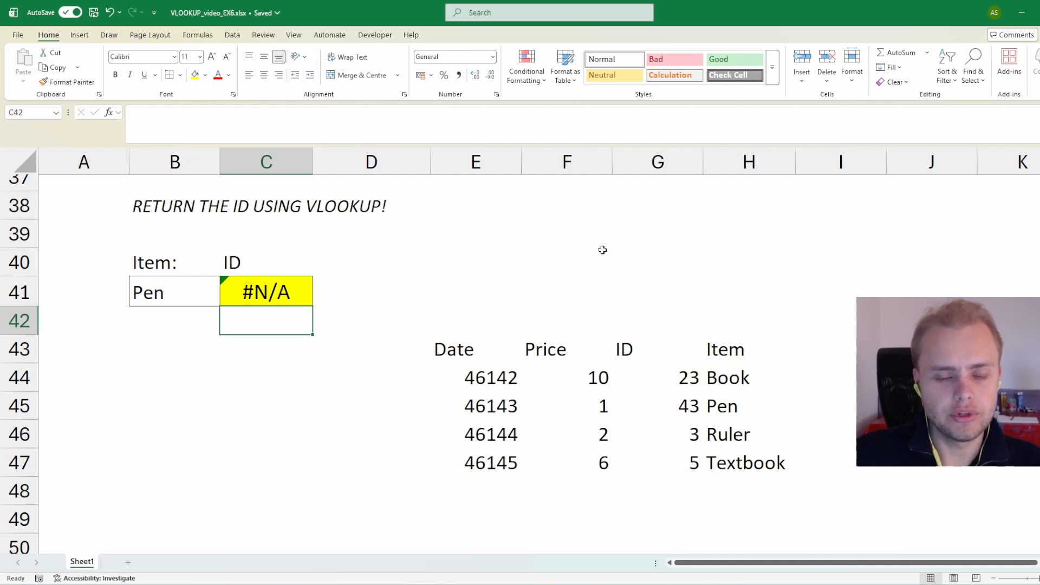
left_click_drag(741, 383, 743, 463)
left_click_drag(739, 344, 724, 462)
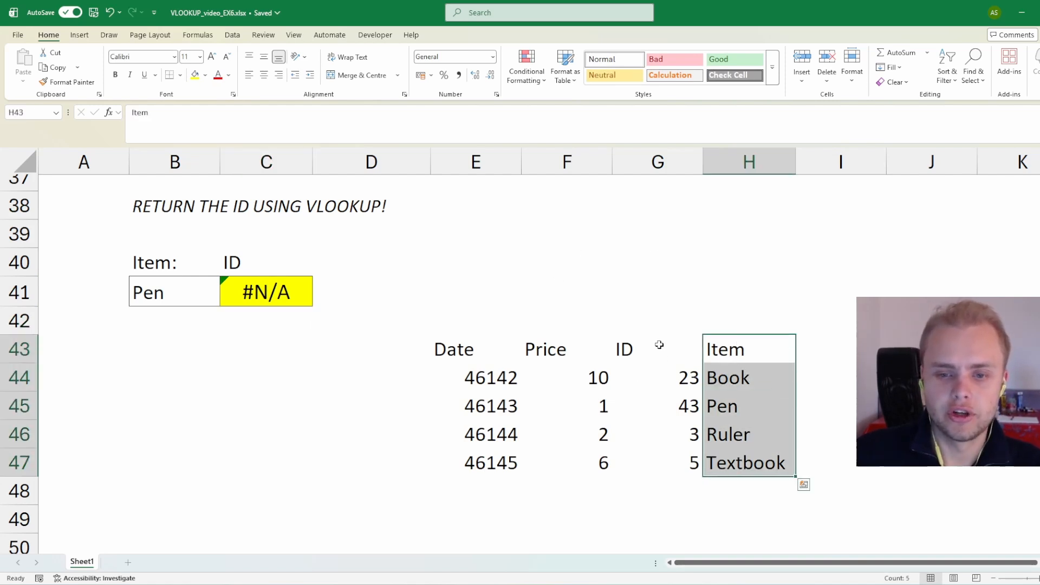
left_click_drag(661, 344, 661, 453)
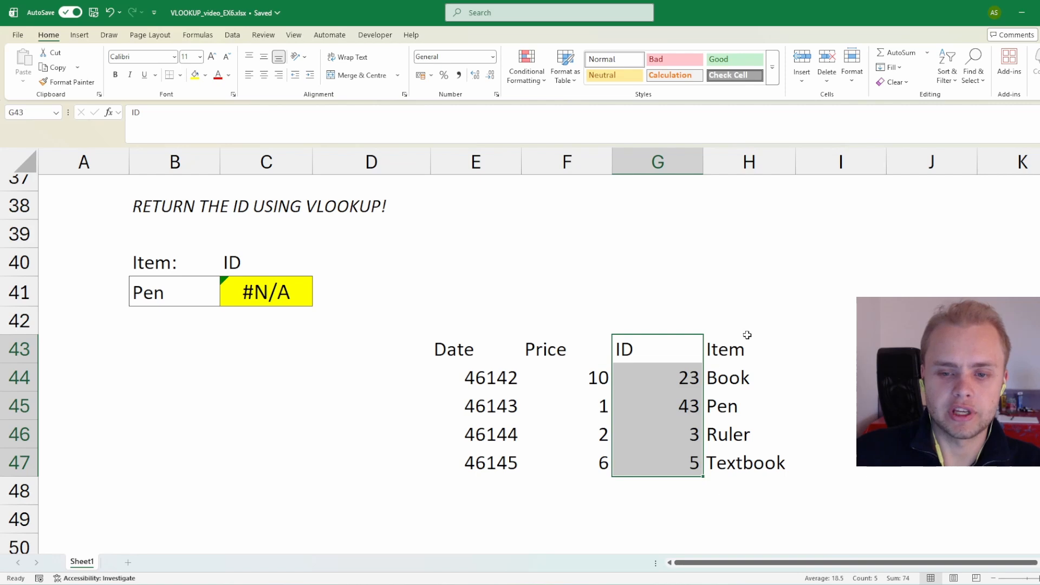
left_click_drag(743, 340, 739, 456)
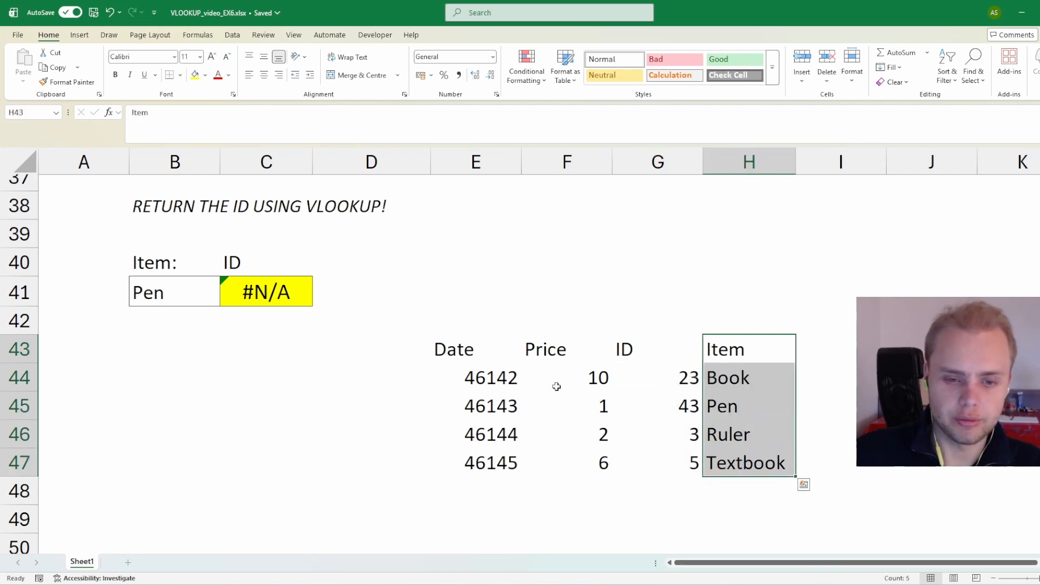
Move the table's Item column in front of Date and set the column index in C41's VLOOKUP to 4.
left_click_drag(794, 378, 450, 379)
left_click(282, 294)
double_click(282, 294)
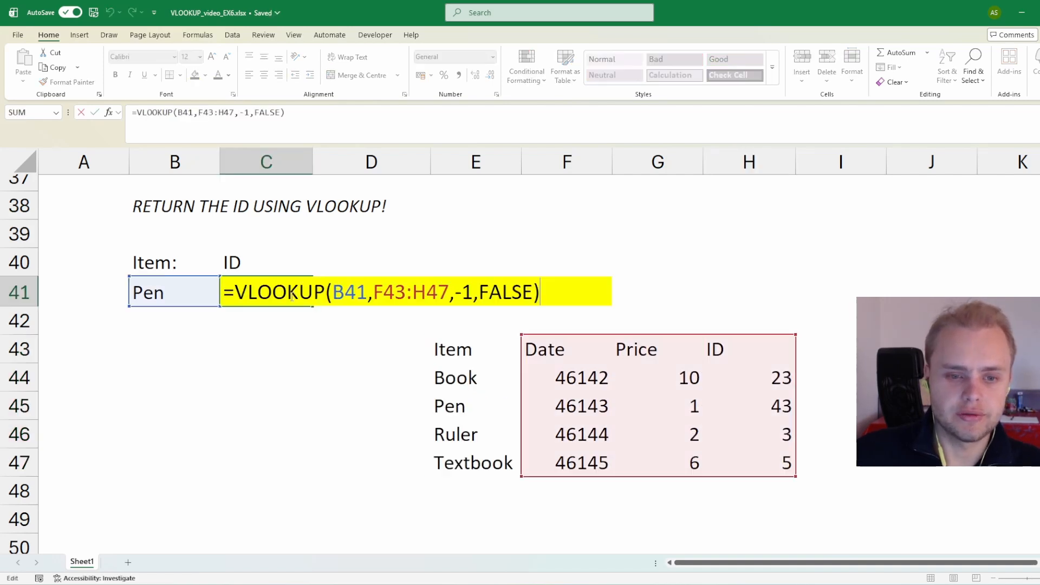
left_click(474, 291)
key("BackSpace")
key("BackSpace")
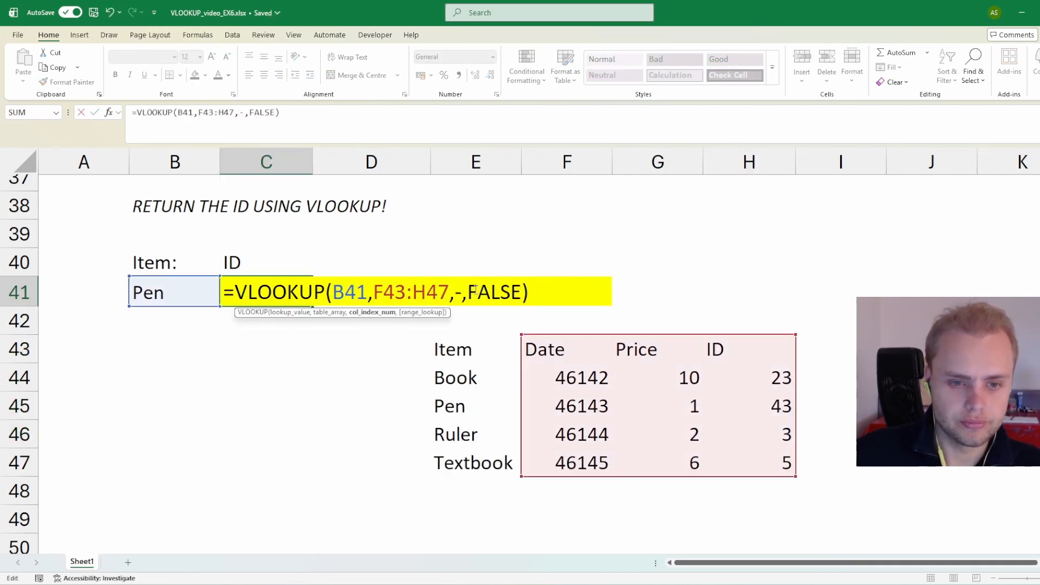
type("4")
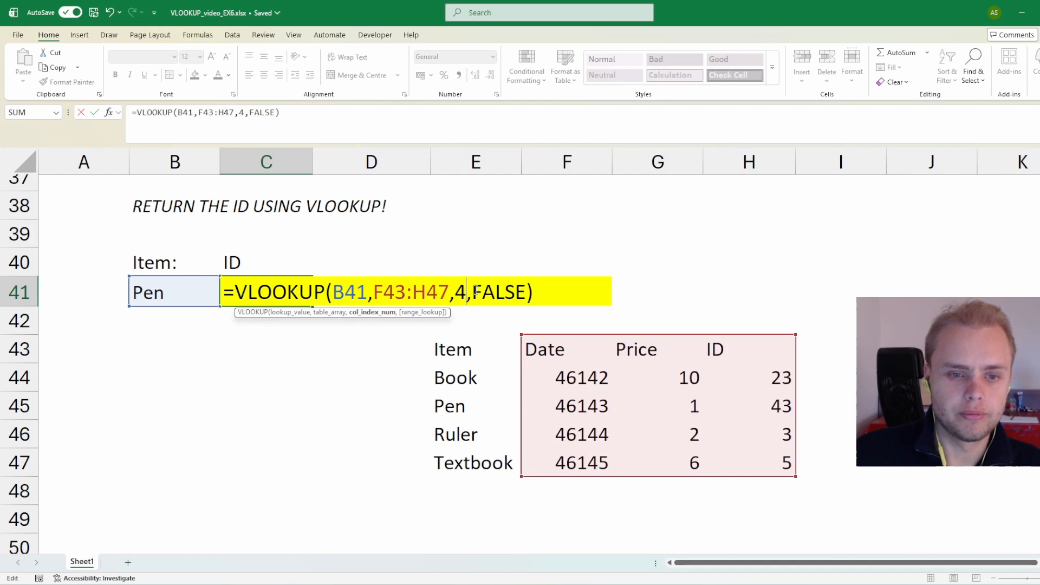
Replace the table array in C41's VLOOKUP with the full rearranged table E43:H47.
left_click(391, 287)
left_click_drag(449, 292, 373, 293)
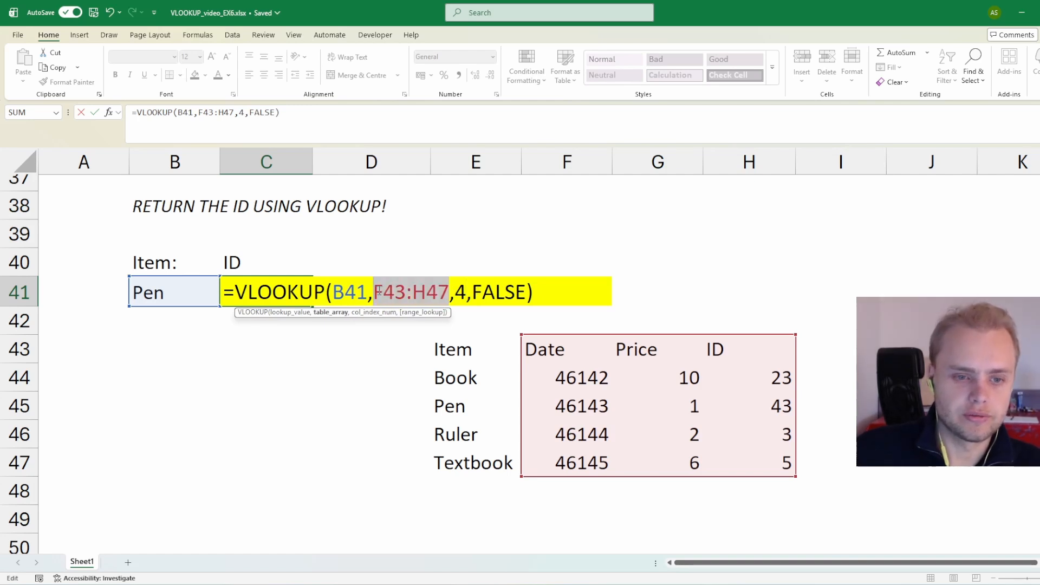
key("BackSpace")
left_click_drag(489, 345, 753, 454)
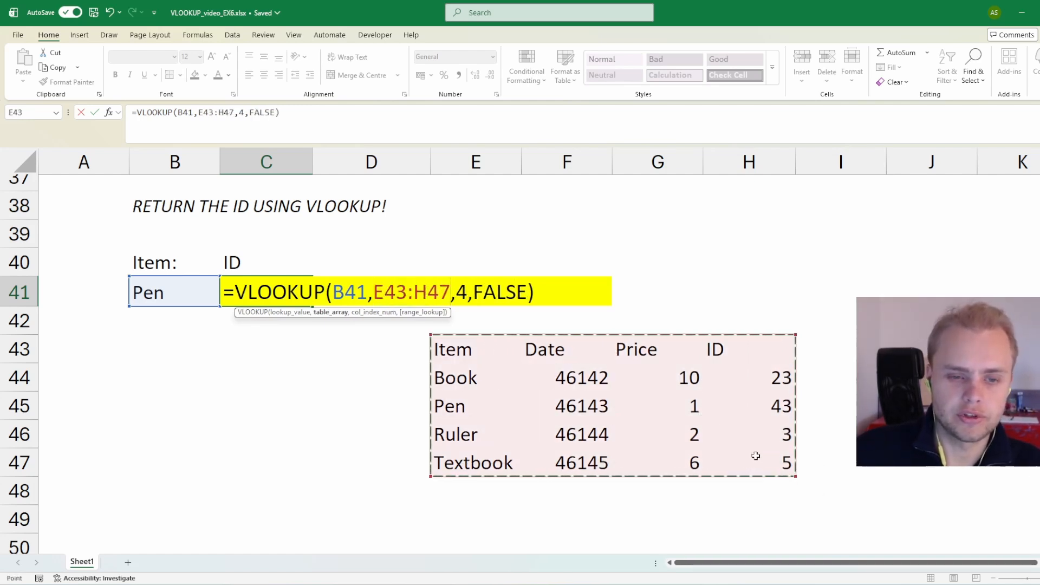
key("Return")
Check the corrected VLOOKUP formula in C41 against the table's Item and ID columns.
key("Up")
key("F2")
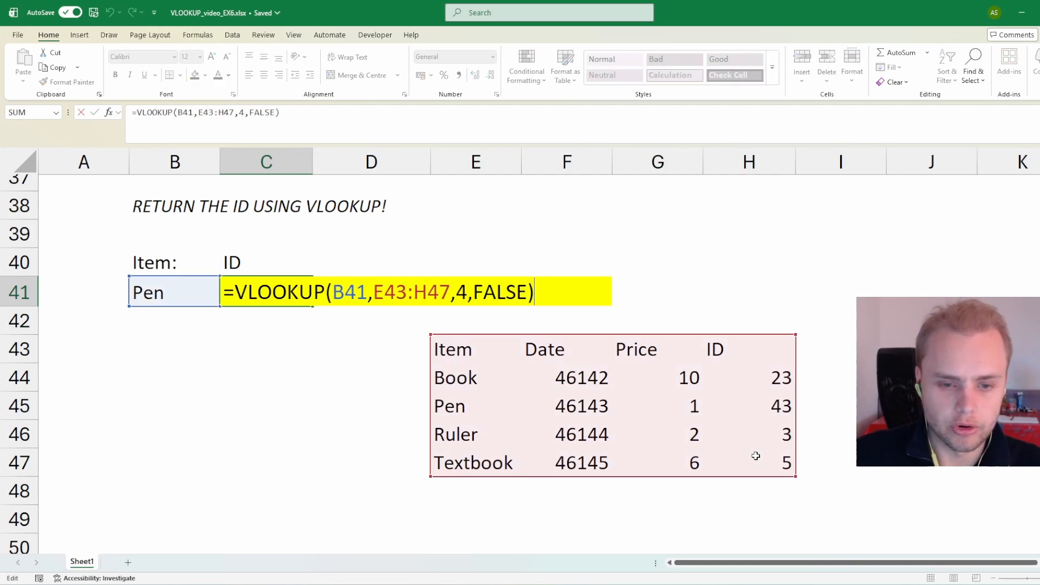
key("Escape")
left_click_drag(463, 347, 461, 462)
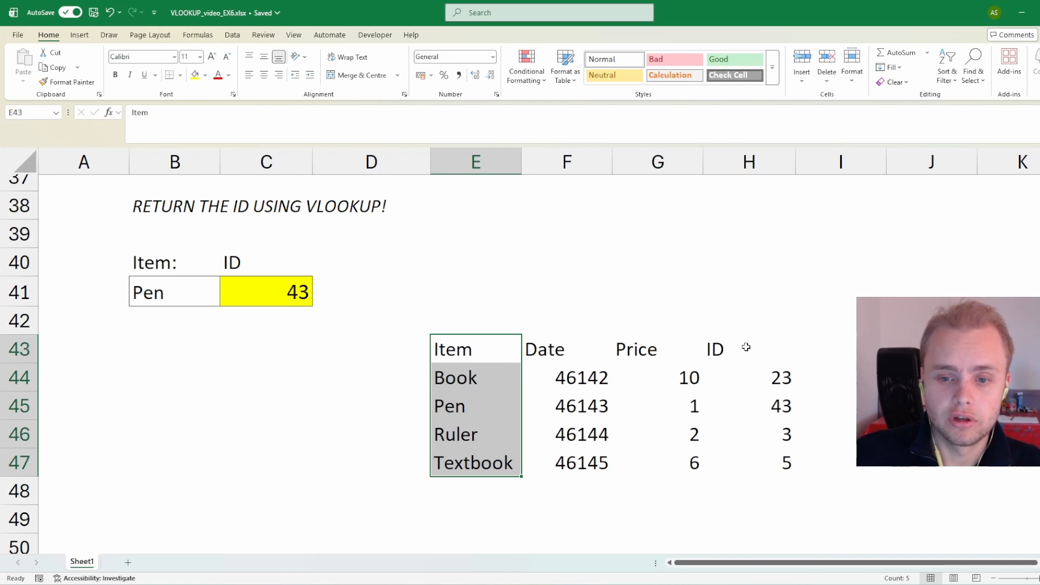
left_click_drag(745, 347, 754, 474)
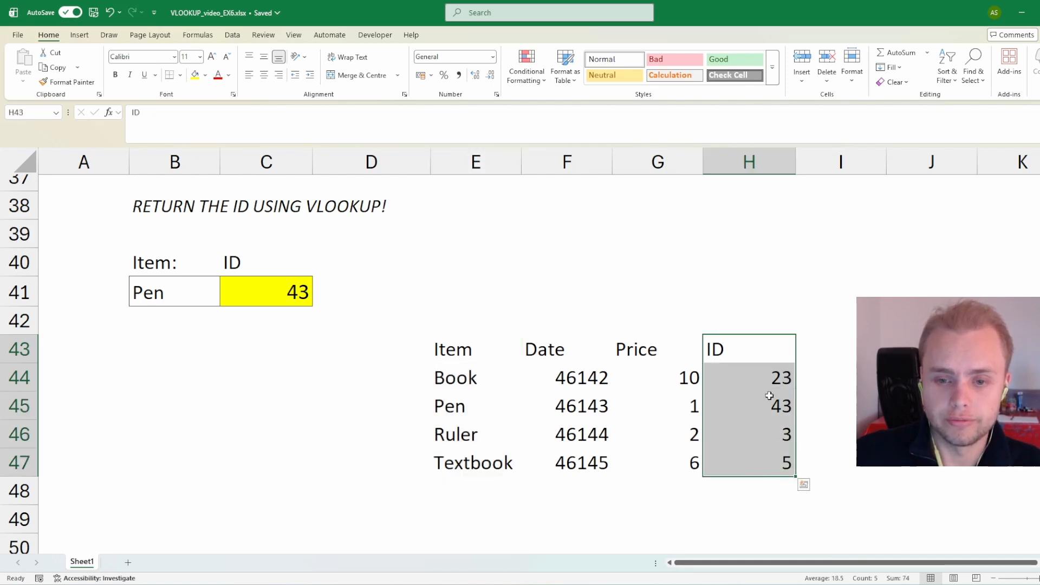
left_click(742, 352)
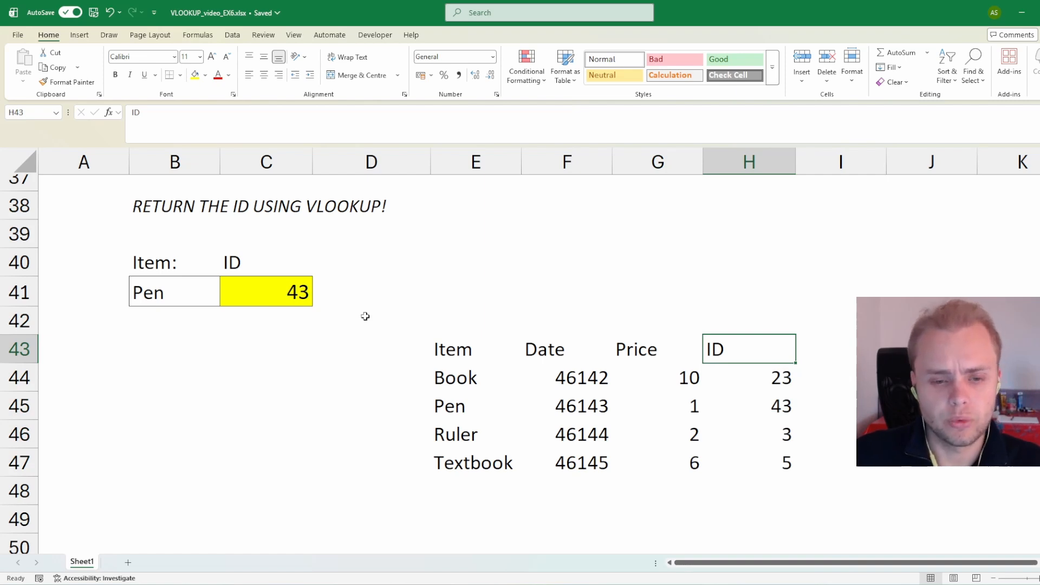
Undo the table's column rearrangement and begin an XLOOKUP formula in C41 with B41 as the lookup value.
left_click(631, 327)
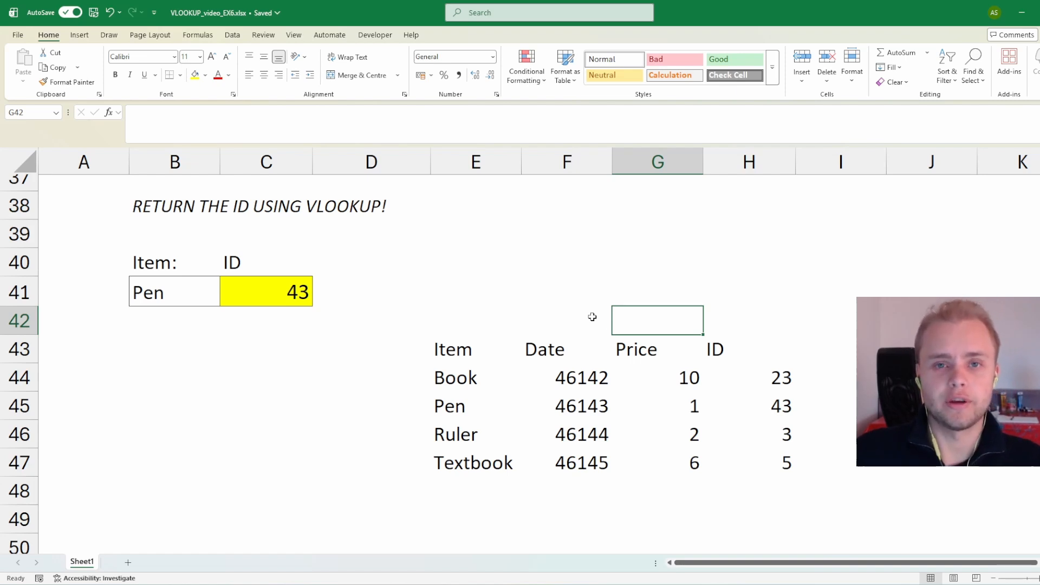
key("ctrl+z")
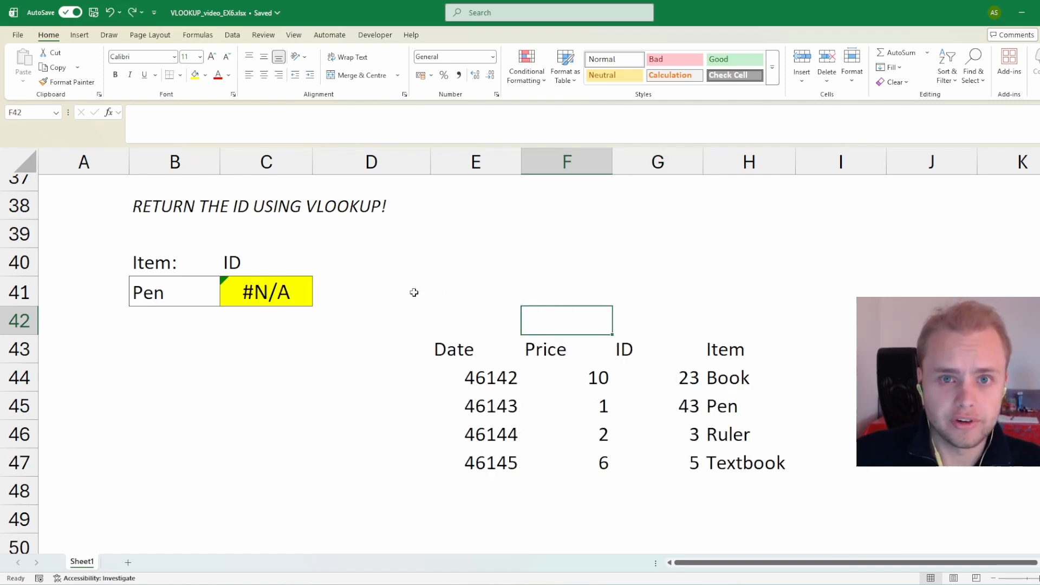
left_click(304, 291)
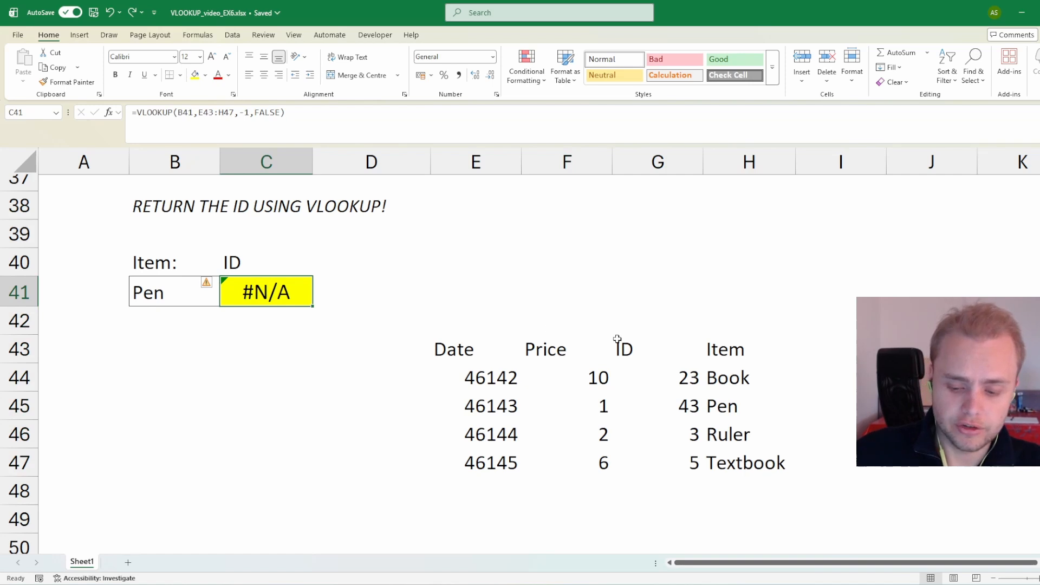
type("=xlook")
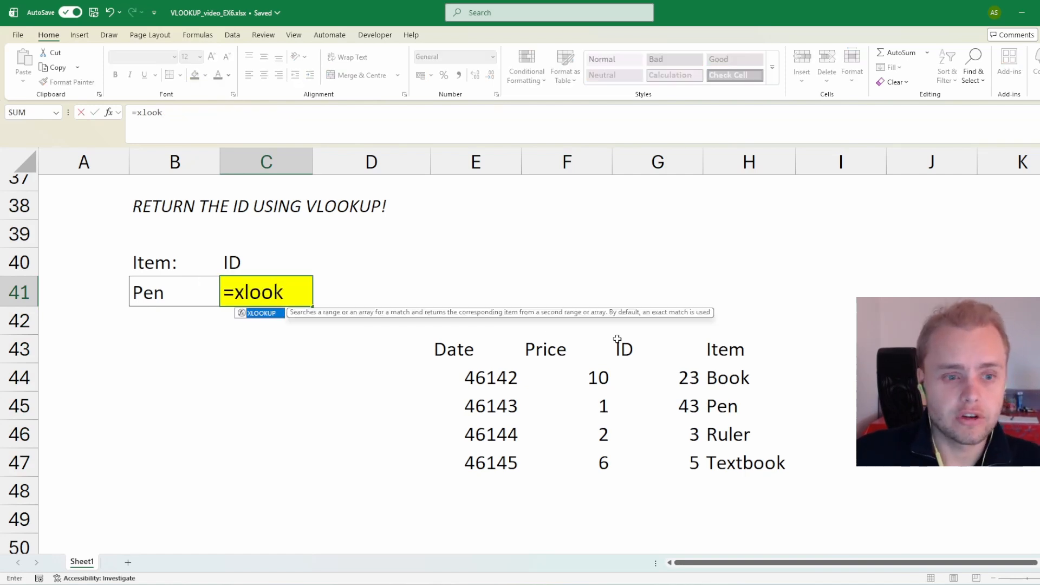
key("Tab")
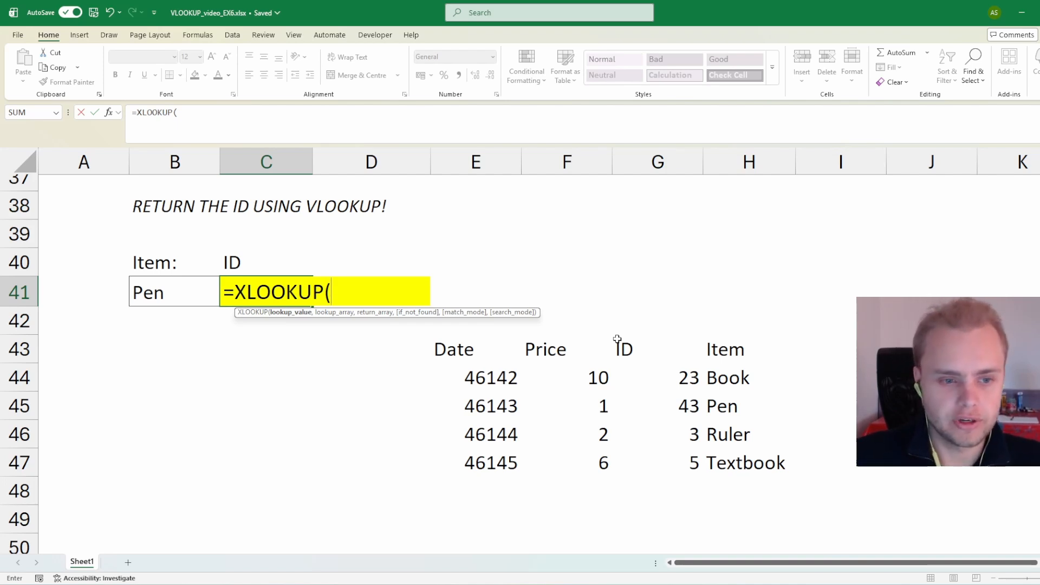
key("Left")
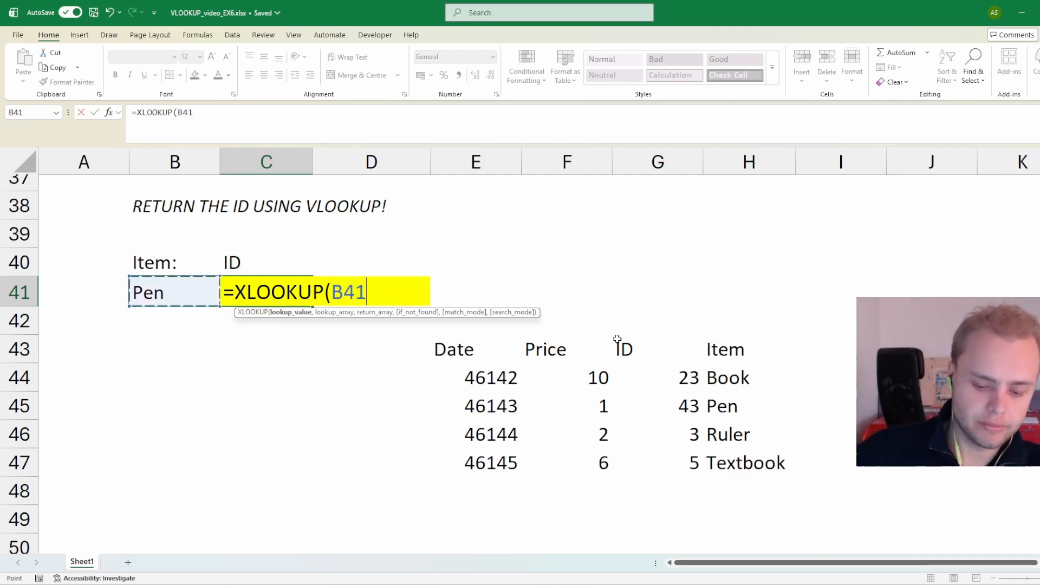
type(",")
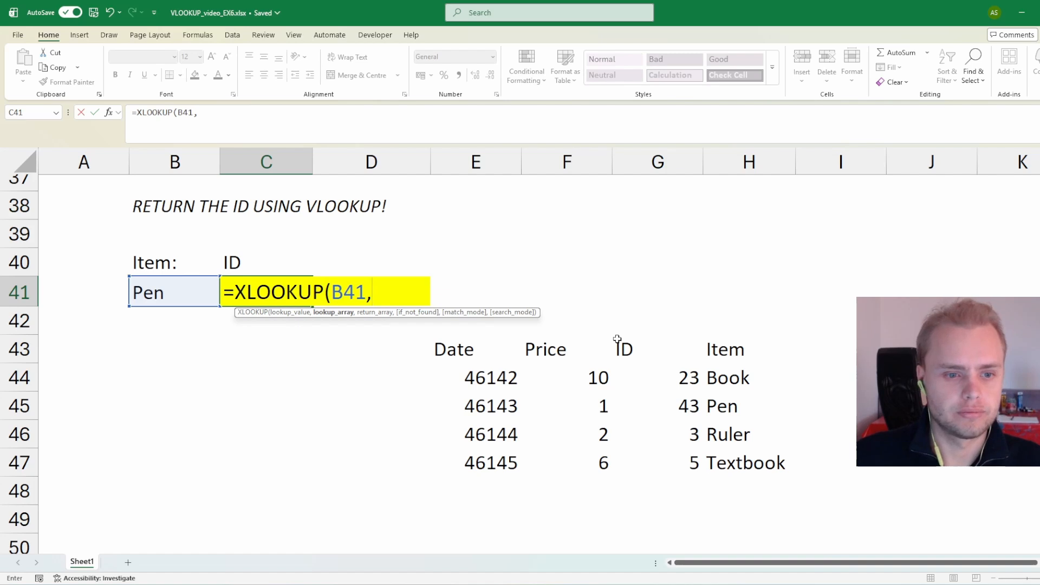
Set the XLOOKUP's lookup array to the Item column H43:H47 and its return array to the ID column G43:G47.
key("Right")
key("Right")
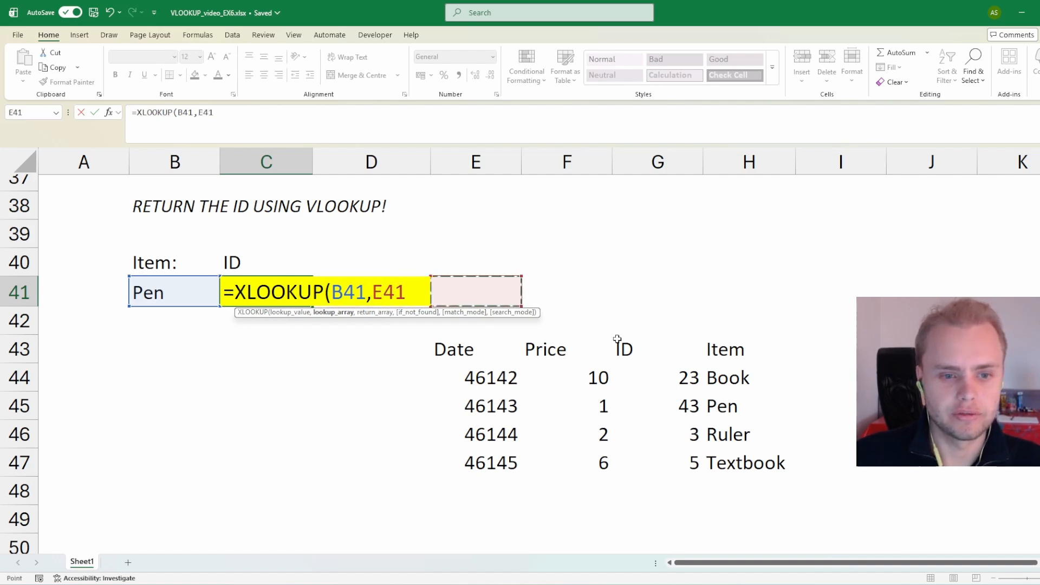
key("Right")
key("Right")
key("Down")
key("Right")
key("Down")
key("shift+Down")
key("shift+Down")
key("shift+Down")
key("shift+Down")
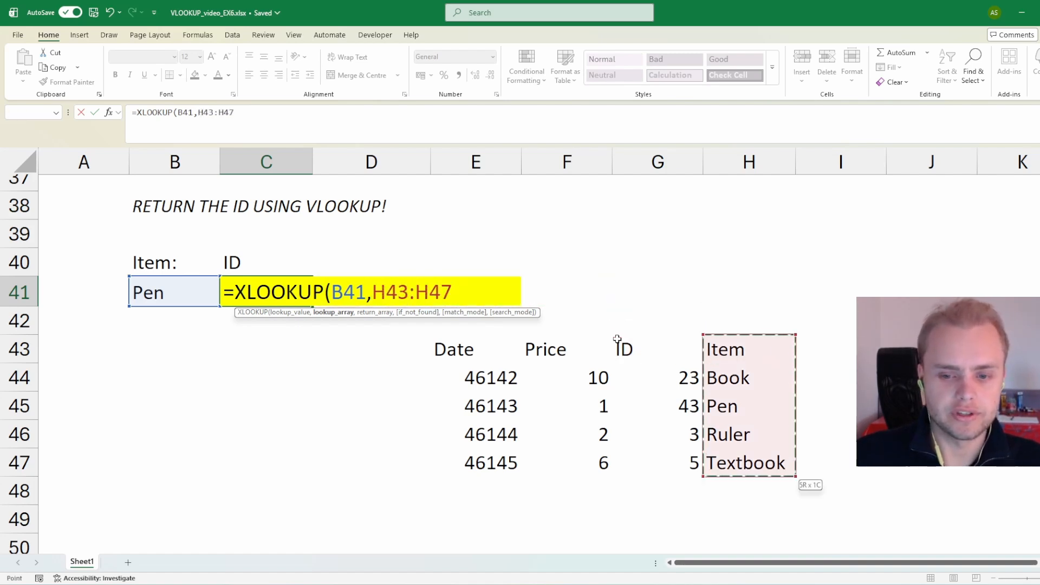
type(",")
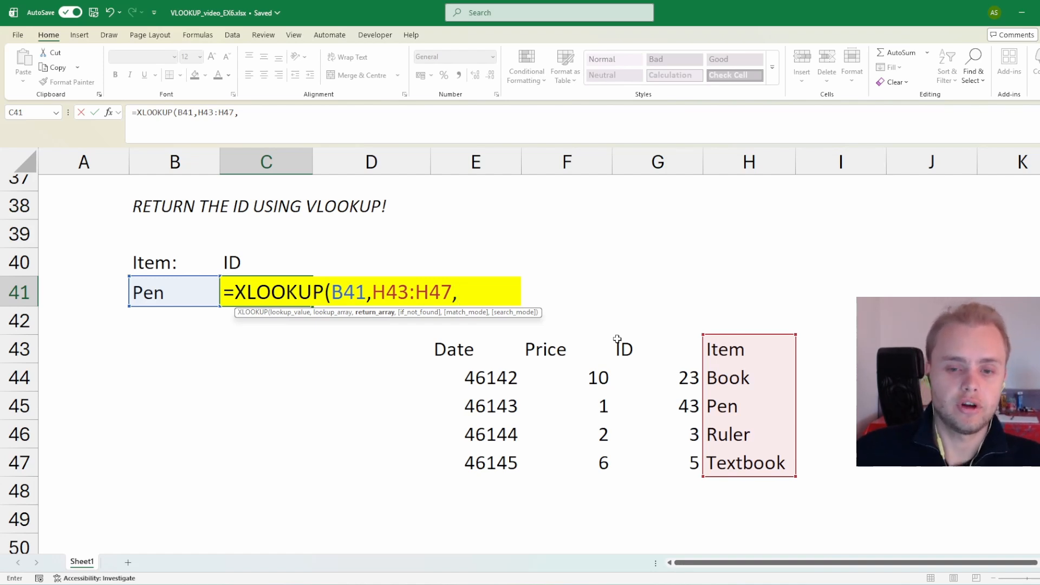
left_click_drag(617, 339, 658, 463)
type(",")
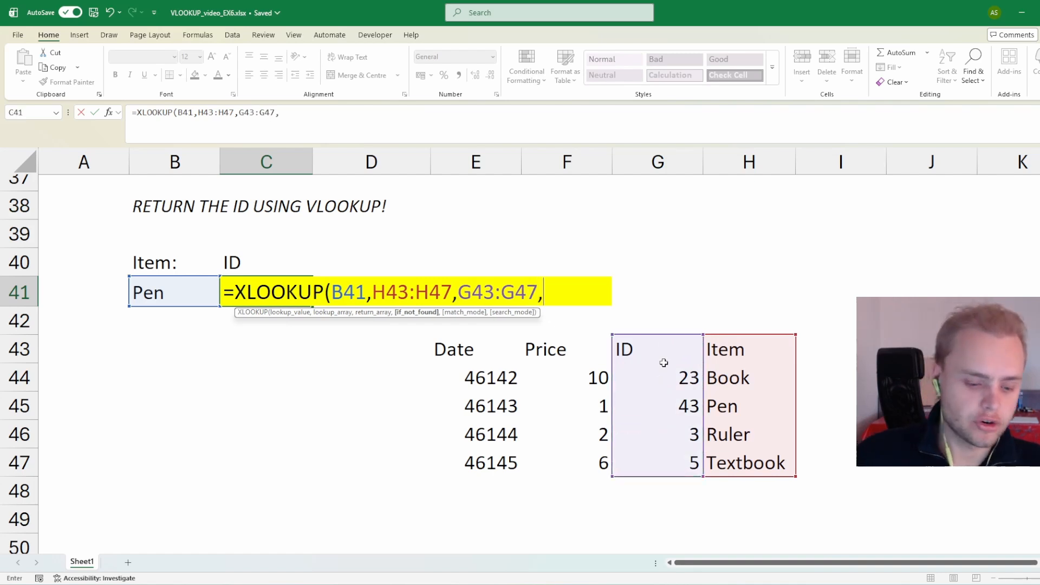
Complete C41's XLOOKUP with "Not found" as the fallback text, match mode 0 (exact match) and search mode 1 (first-to-last).
type("\"")
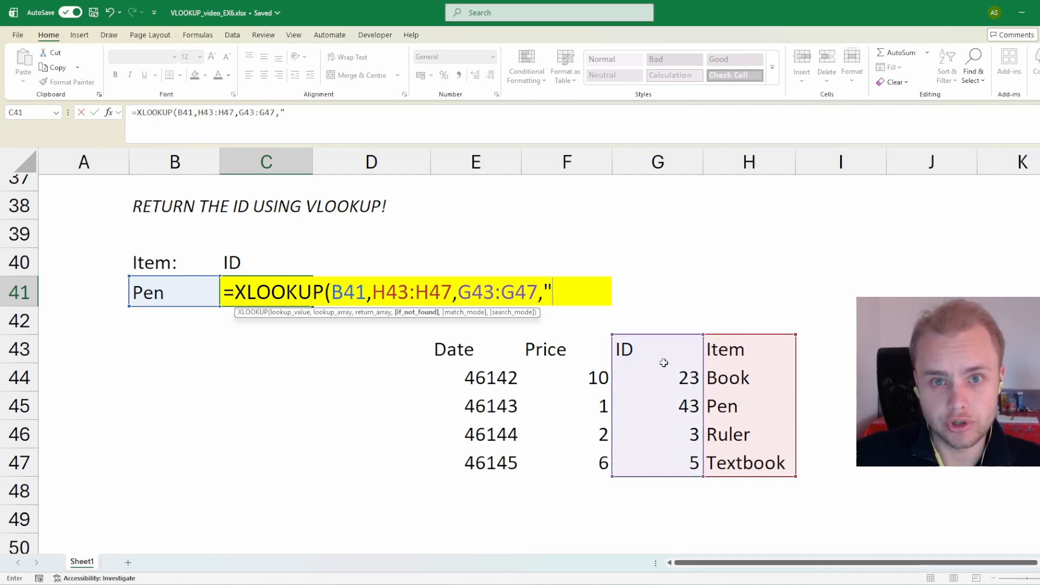
type("Not")
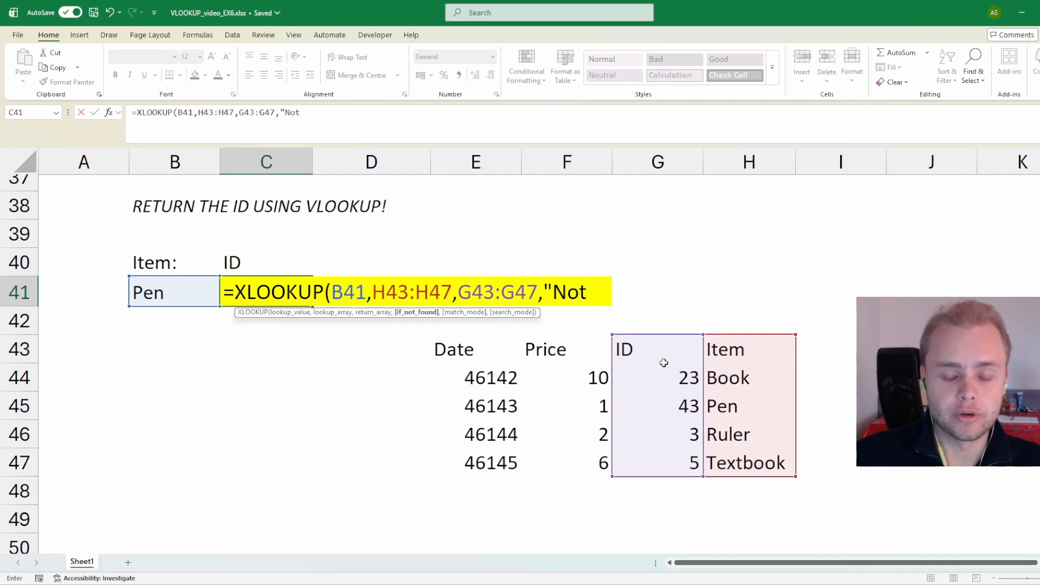
type(" found\",")
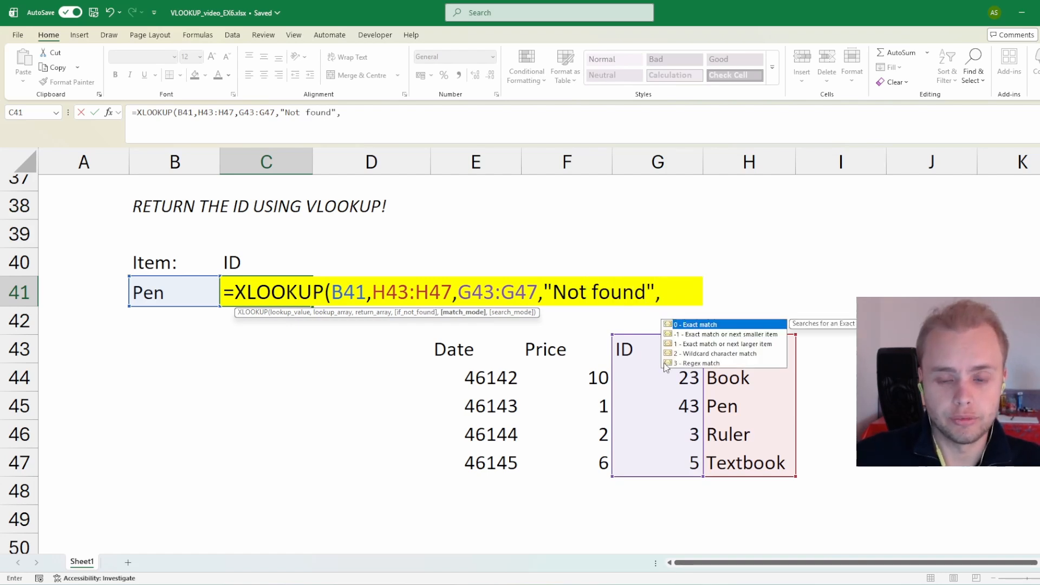
type("0")
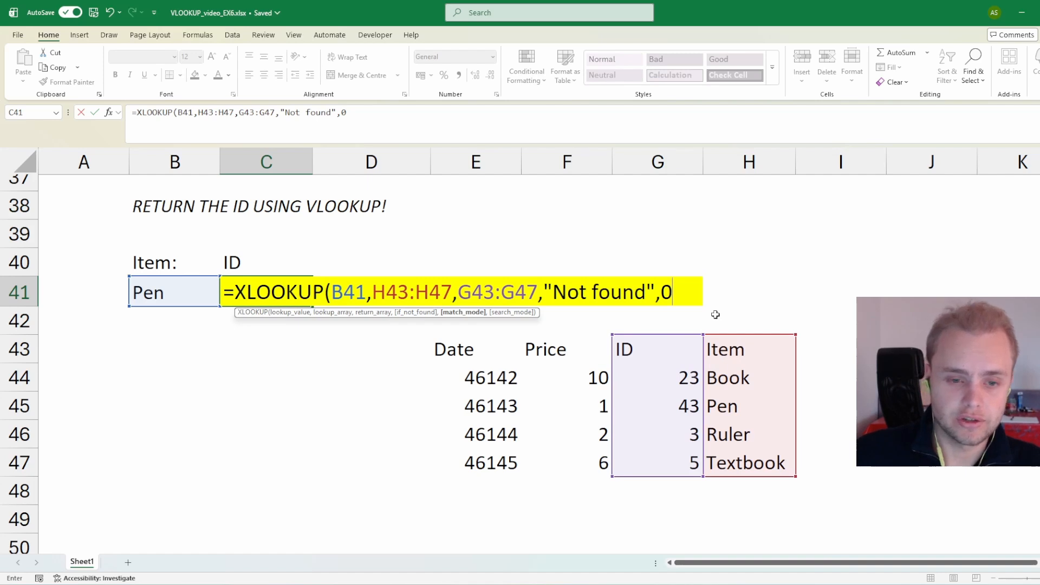
type(",")
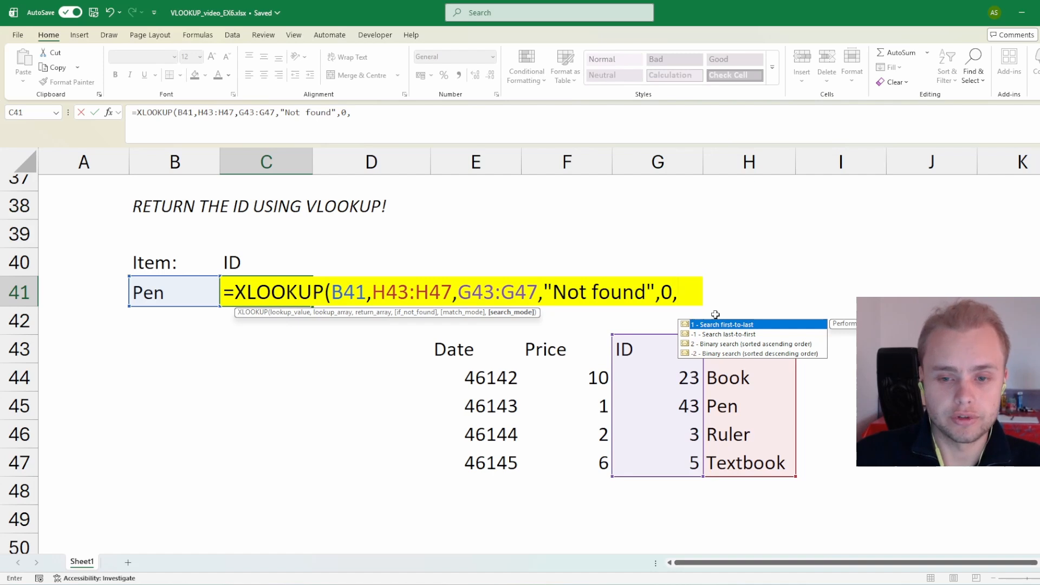
type("1")
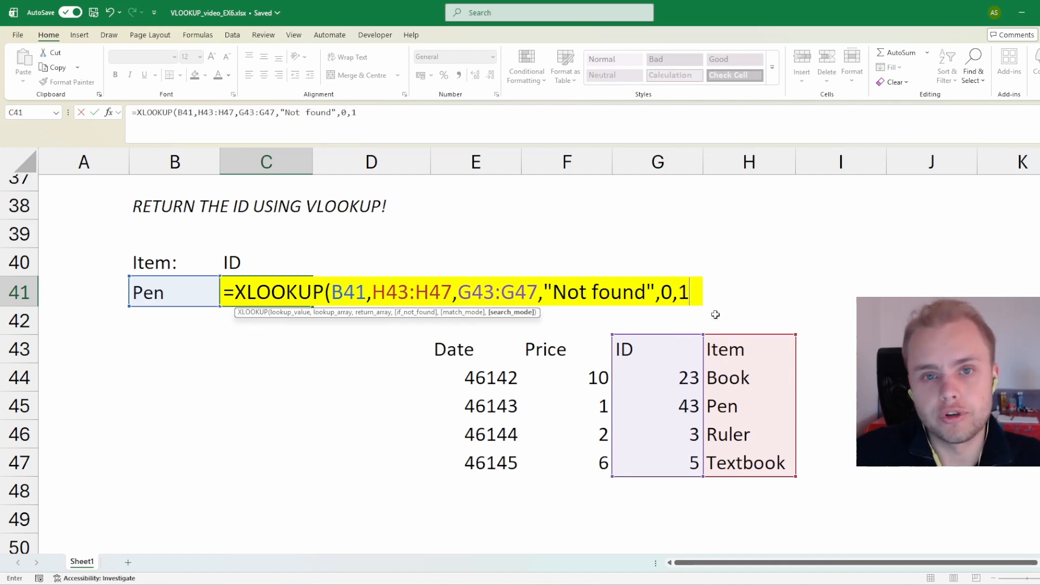
left_click_drag(692, 292, 546, 279)
left_click(701, 294)
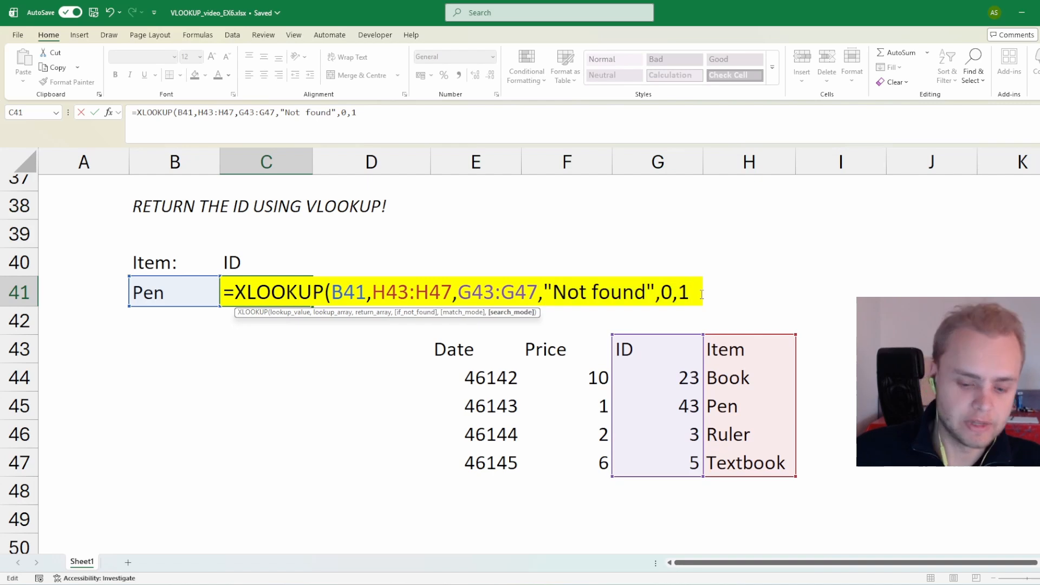
type(")")
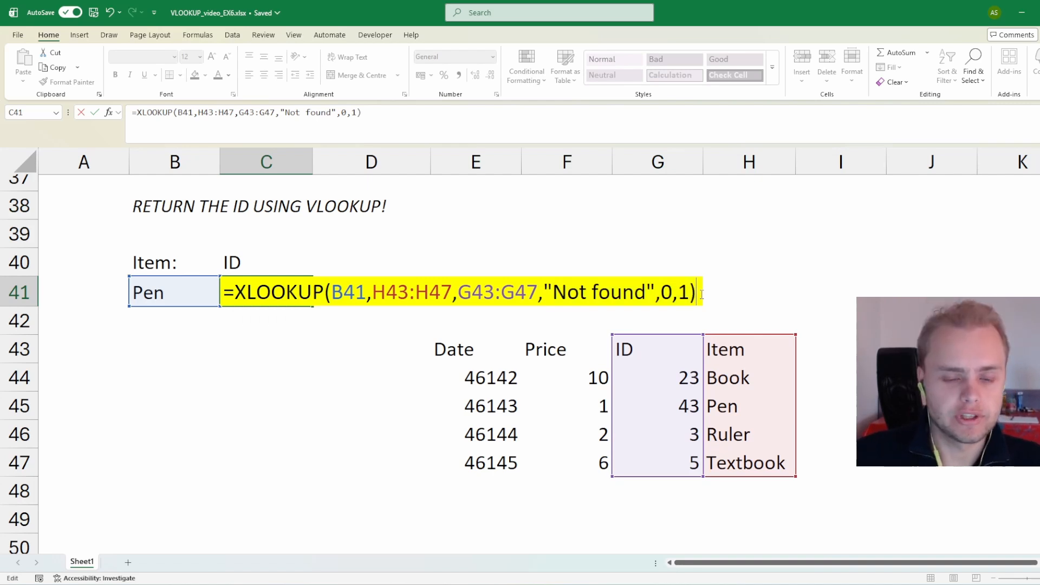
key("Return")
key("Up")
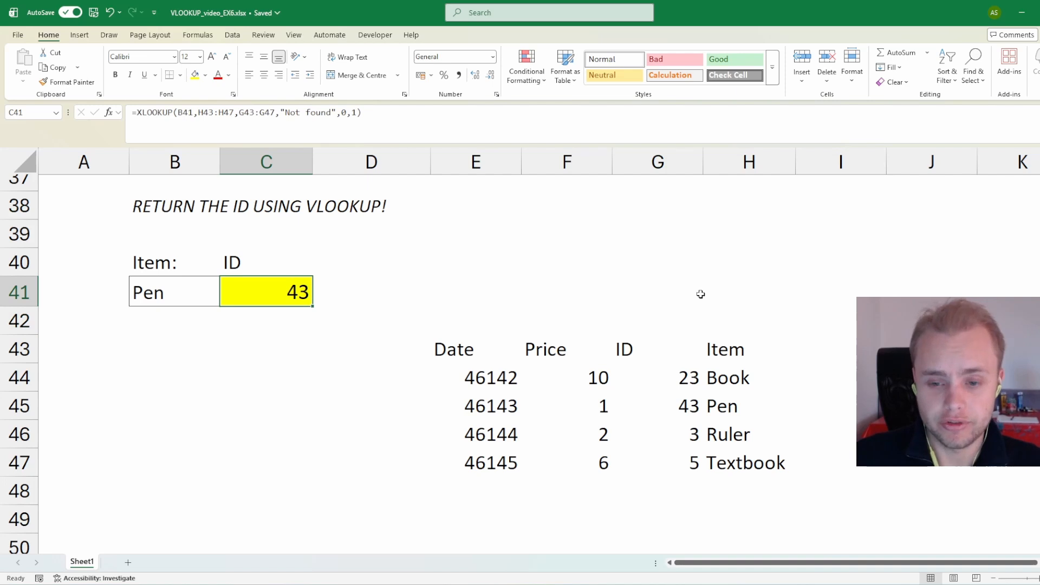
Test the XLOOKUP by choosing Book, Textbook and finally Ruler as the item in B41.
key("Left")
key("Right")
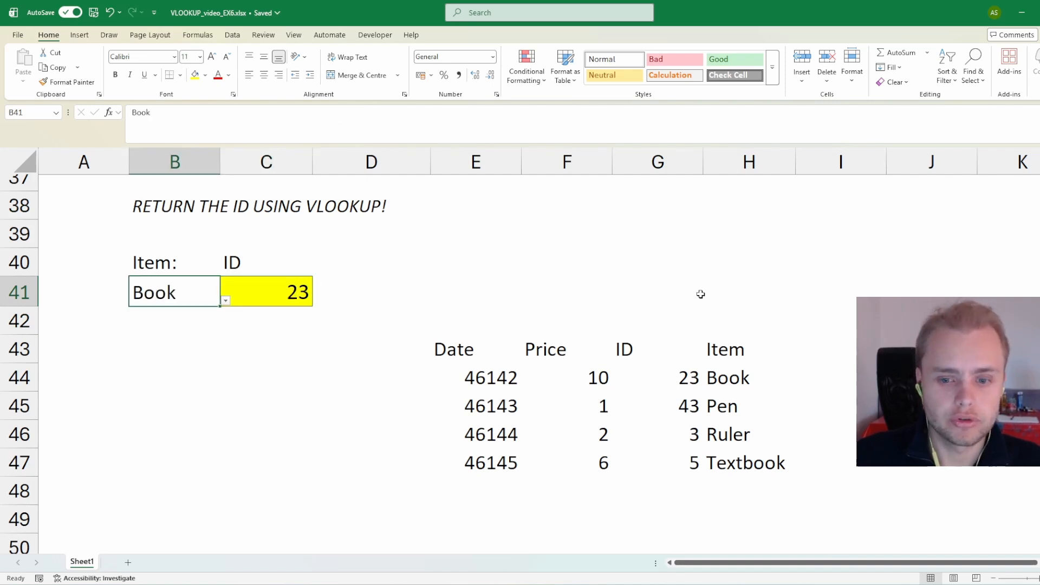
key("alt+Down")
key("Down")
key("Down")
key("Down")
key("Return")
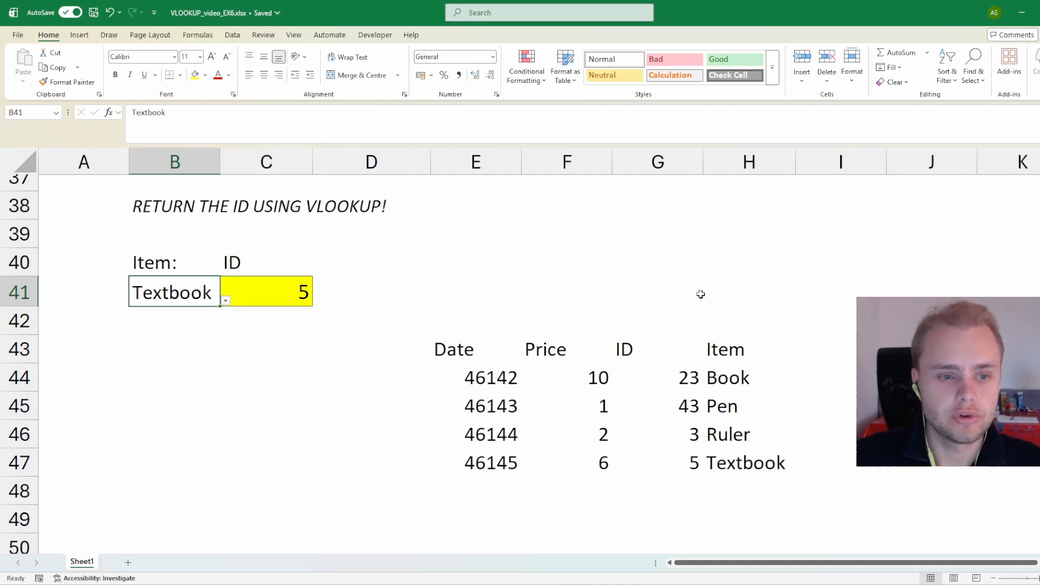
key("alt+Down")
key("Up")
key("Return")
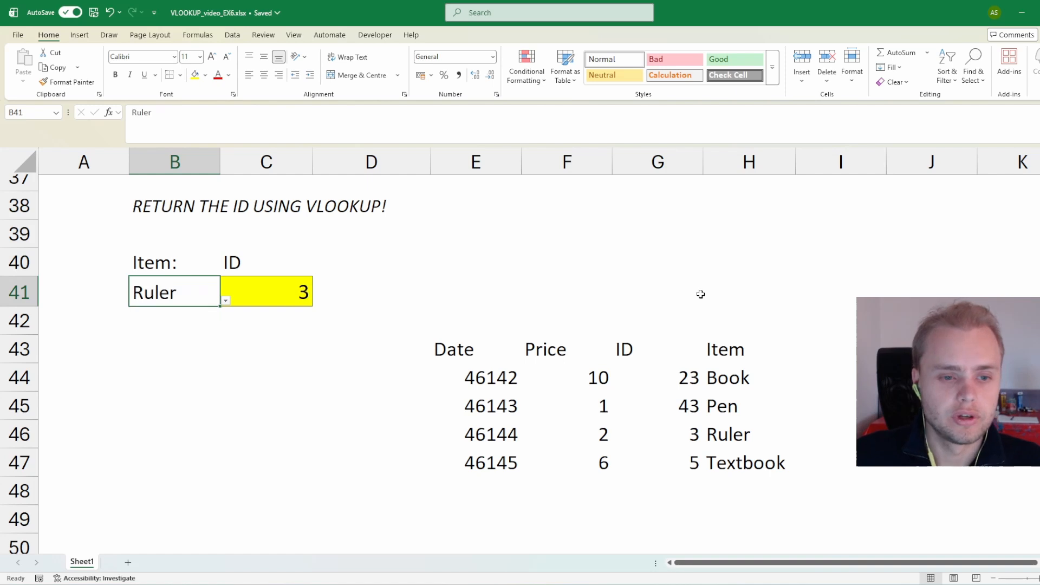
key("Right")
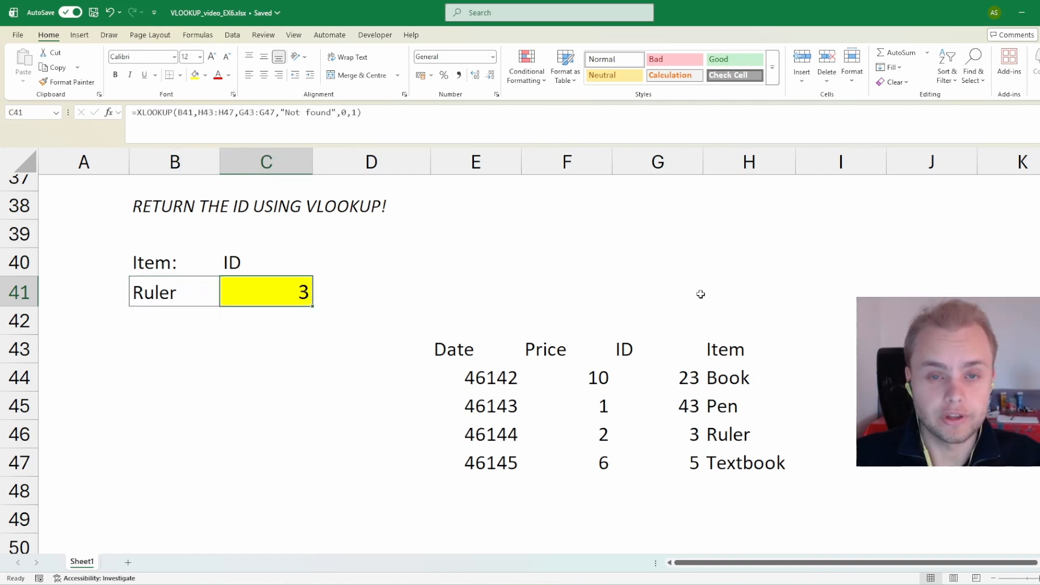